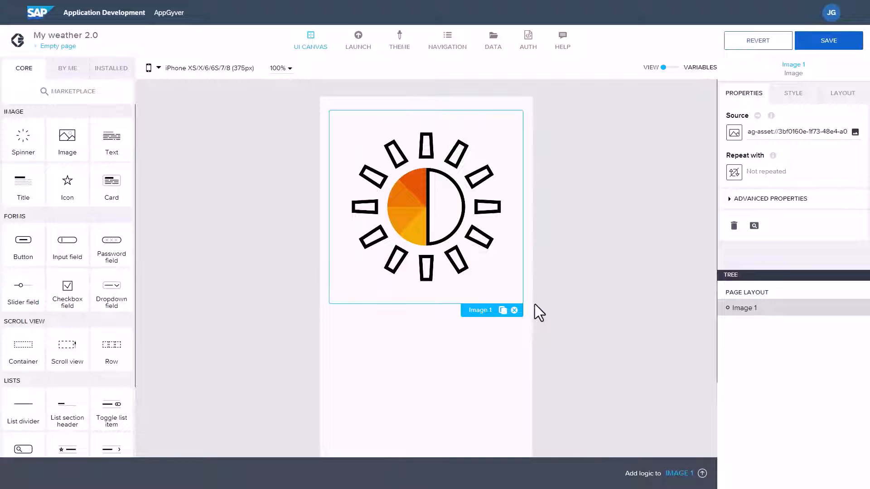
- Save the application, and switch the sun image's width and height option to Custom
click(833, 44)
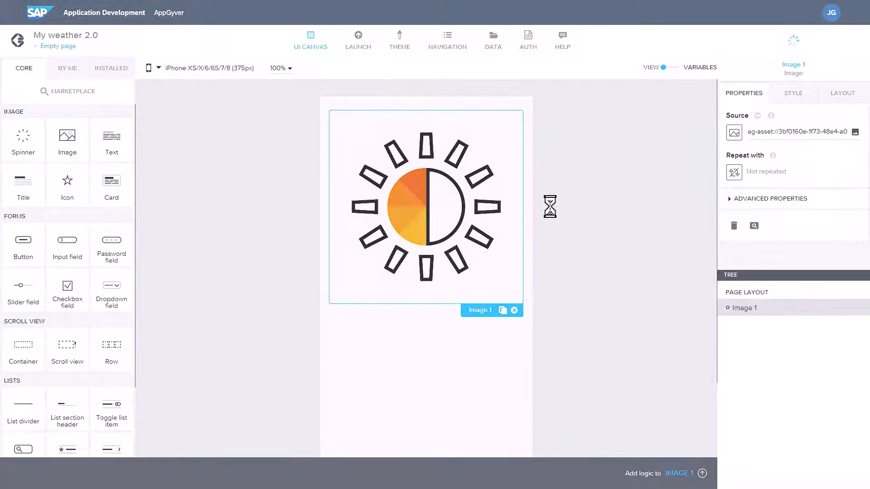
click(847, 93)
click(785, 198)
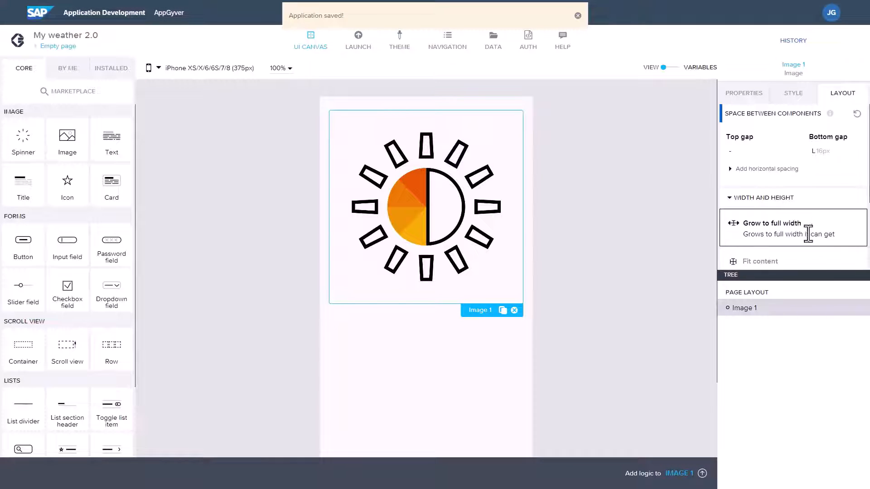
scroll(807, 234, down, 1)
click(783, 242)
scroll(780, 216, down, 3)
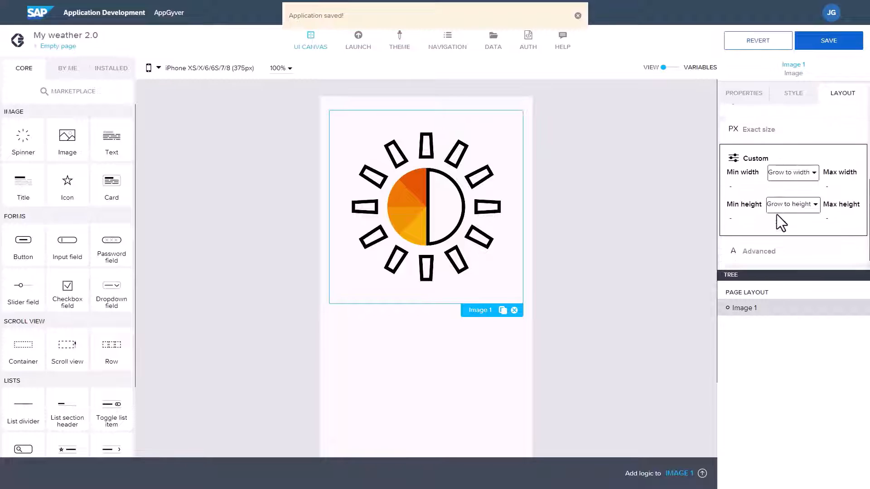
- Set the sun image's bottom position offset to XXL (24px) and save the application
click(776, 215)
click(774, 236)
scroll(780, 254, down, 5)
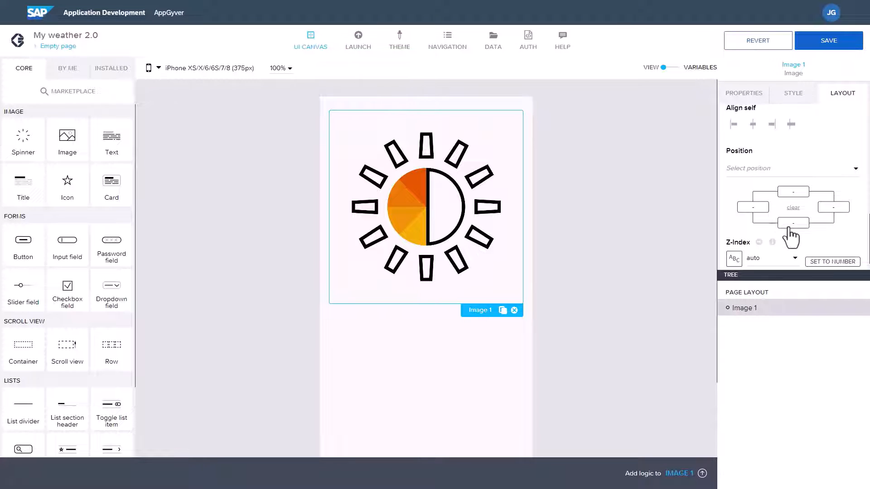
click(789, 226)
click(792, 278)
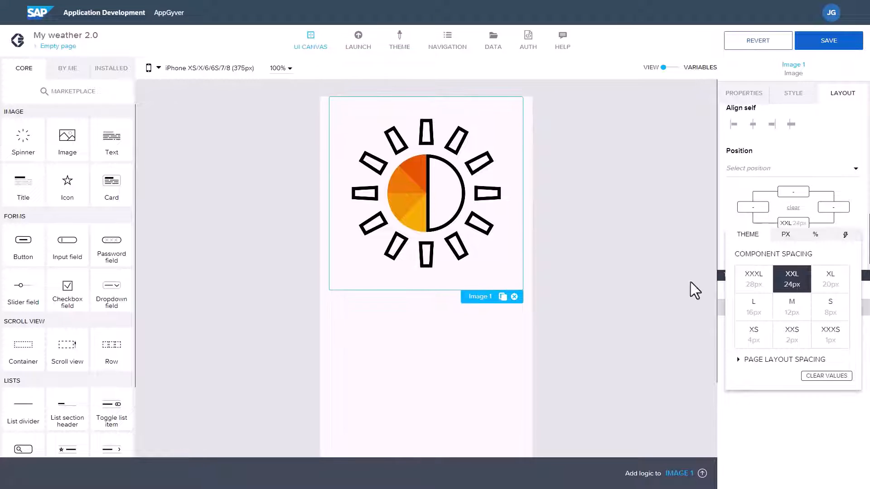
click(826, 41)
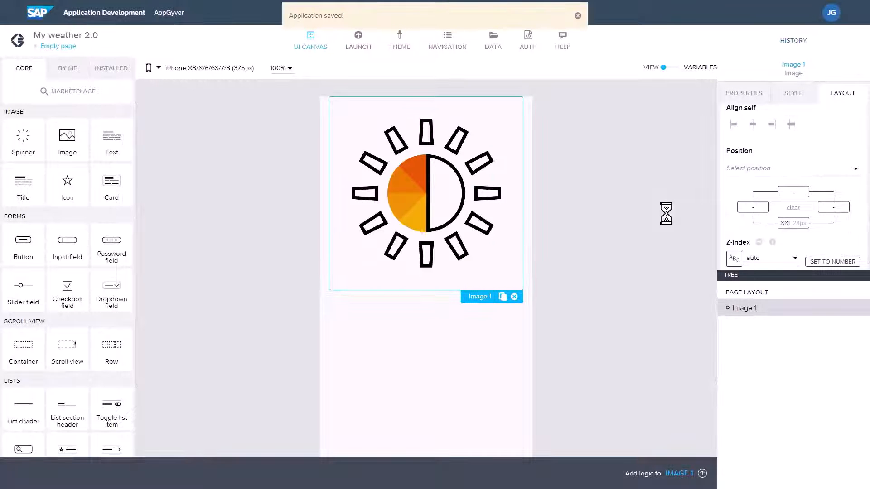
- Add a text component to the page below the sun image
click(643, 151)
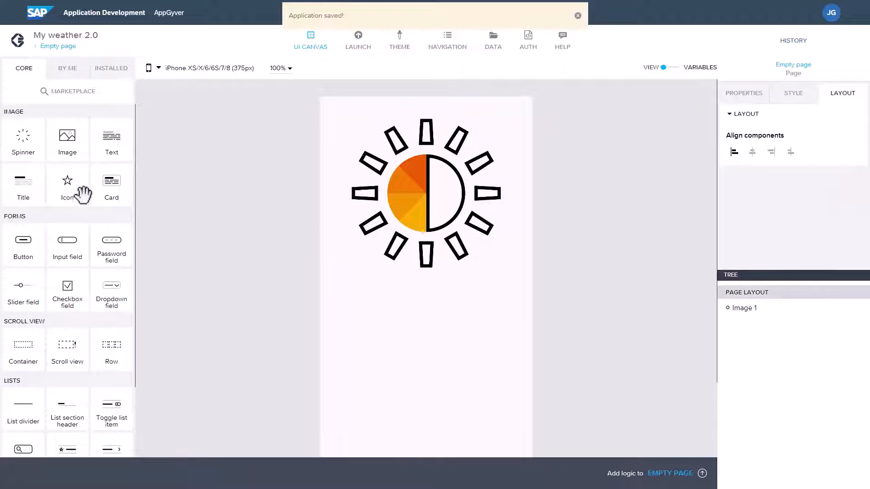
drag(107, 147, 402, 353)
click(236, 281)
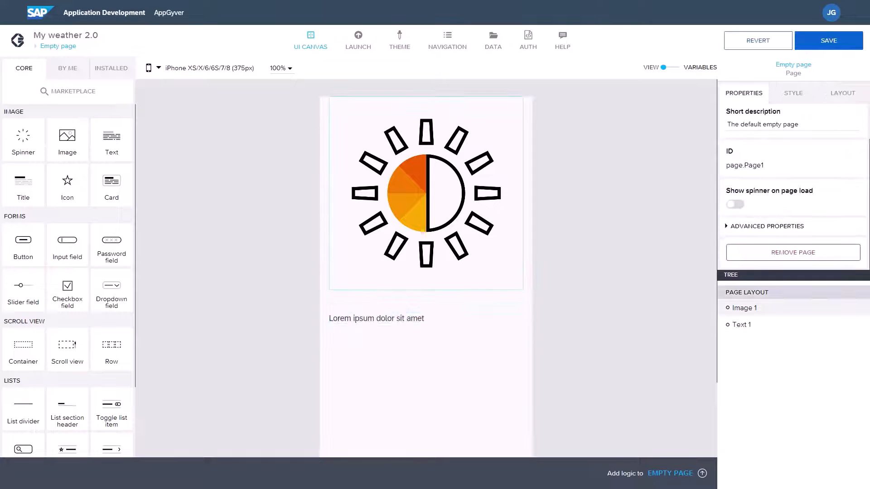
- Add a button below the text, label it "Search", and save the application
drag(24, 245, 404, 389)
double_click(759, 134)
text(Sea)
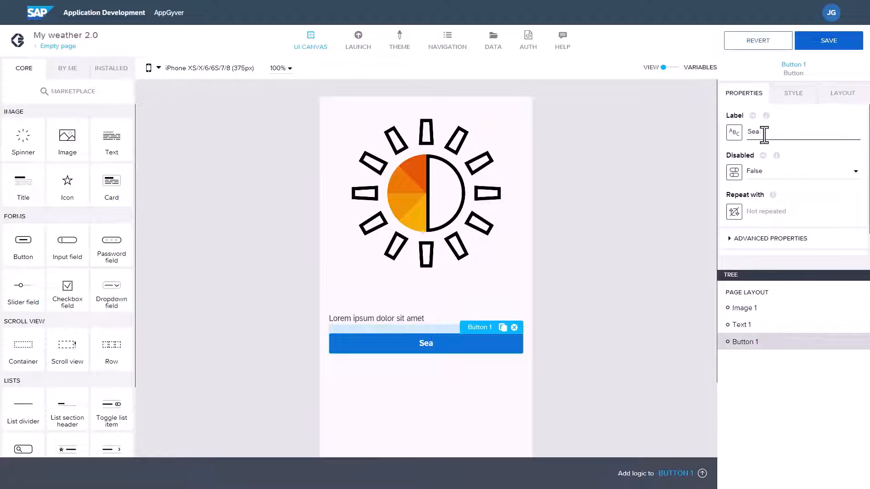
text(rch)
click(462, 396)
click(827, 43)
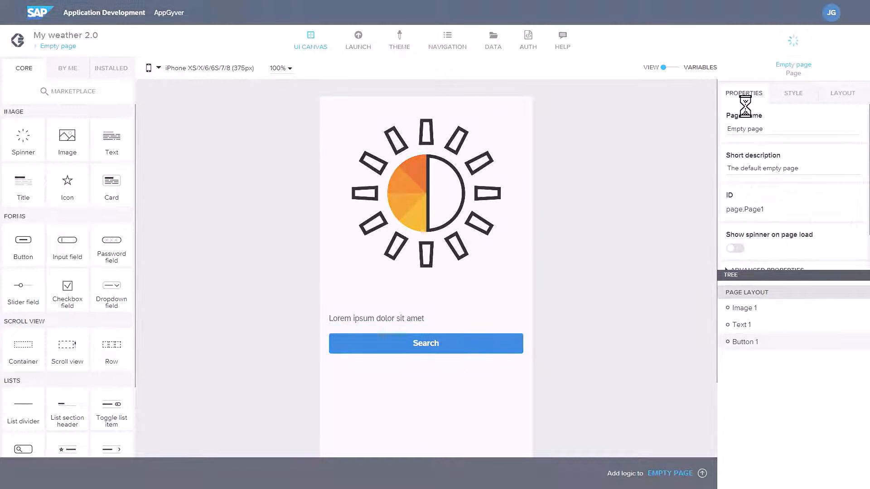
- Add a second text component between the sun image and the existing text, and save the application
drag(112, 138, 409, 315)
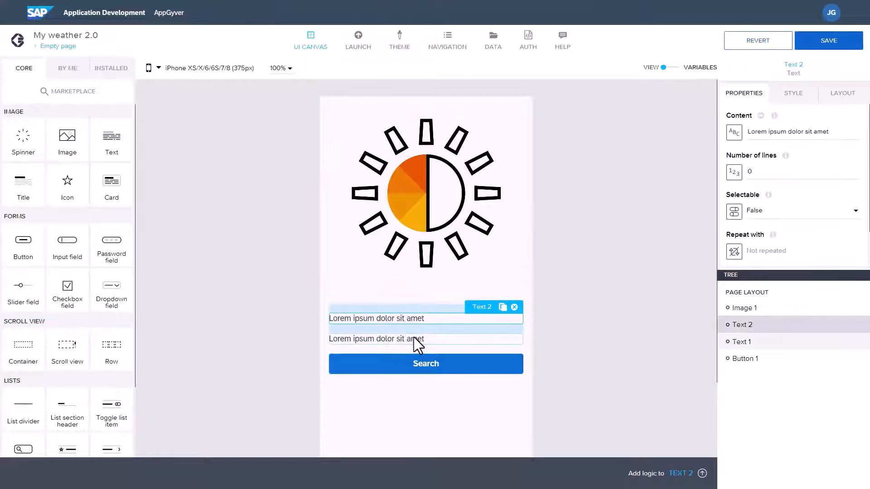
click(608, 346)
click(829, 39)
- Rename the page to "Homepage" and save the application
text(Homepa)
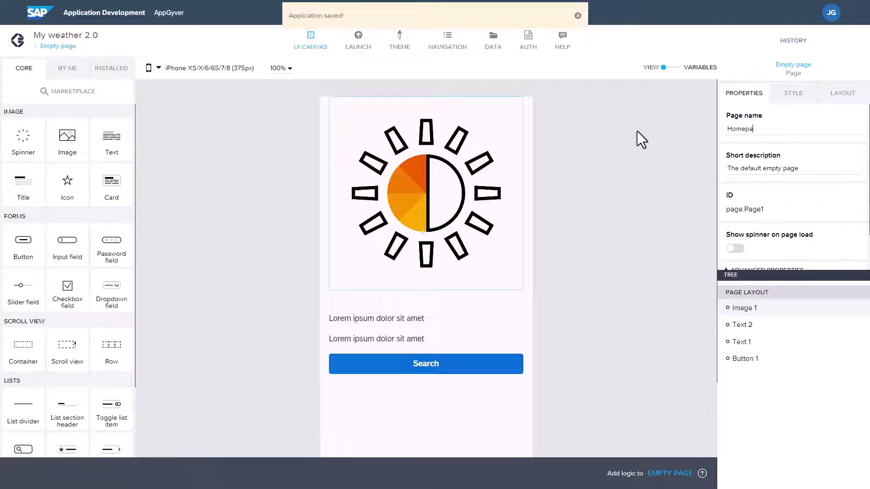
text(ge)
click(827, 40)
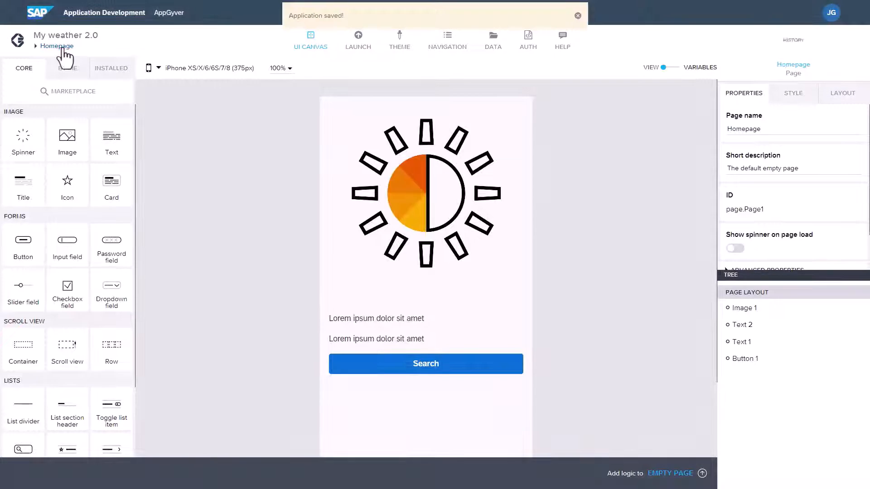
- Create a new page named "Searchpage"
click(63, 47)
click(70, 98)
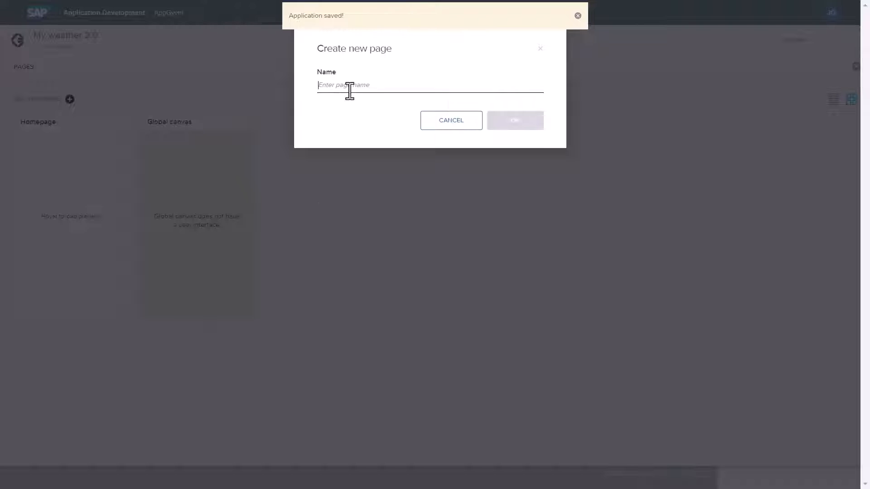
text(Searchpage)
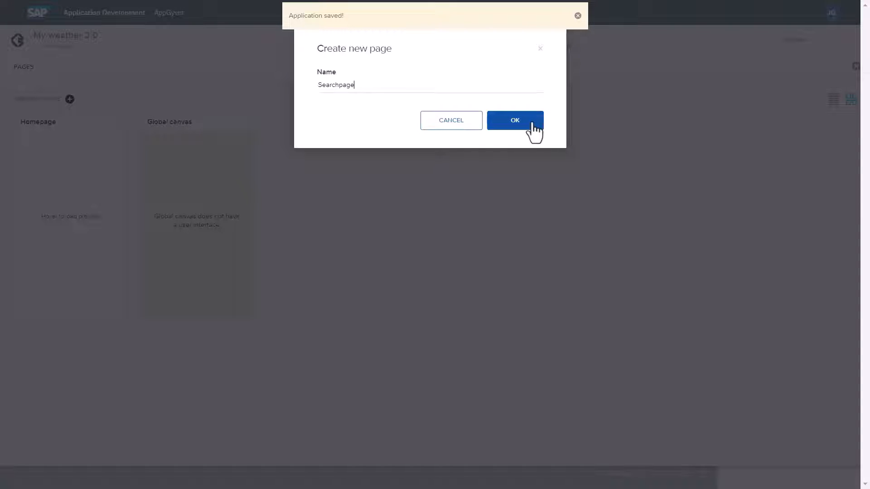
click(534, 124)
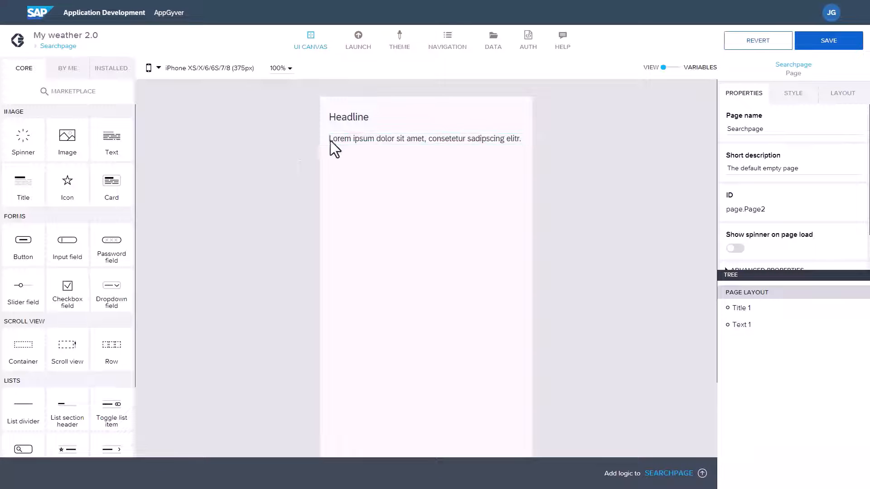
- Delete the default paragraph text and the Headline title from Searchpage
click(401, 133)
scroll(735, 254, down, 2)
click(734, 255)
click(435, 118)
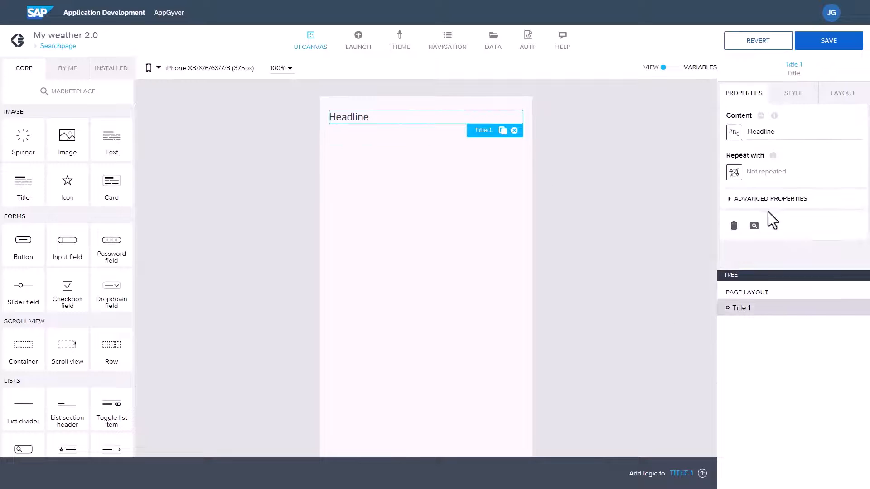
click(734, 227)
- Add an image component to Searchpage and set its source to the snowman asset
drag(67, 136, 446, 149)
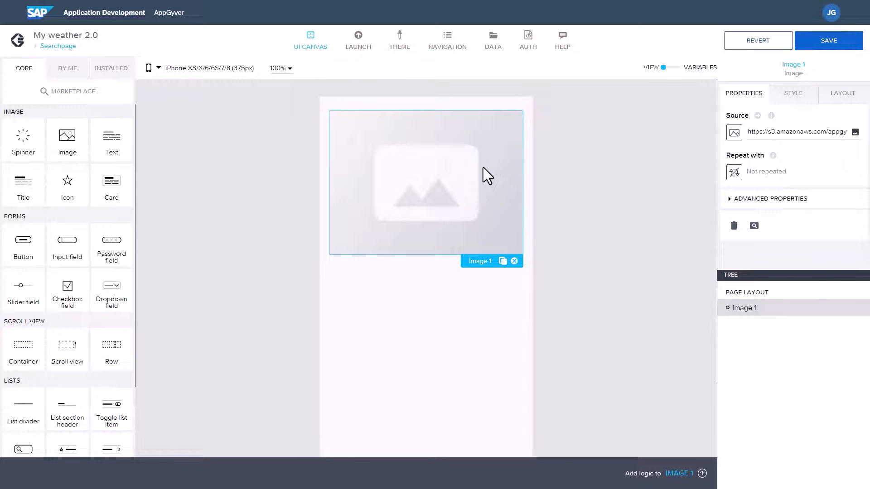
click(855, 132)
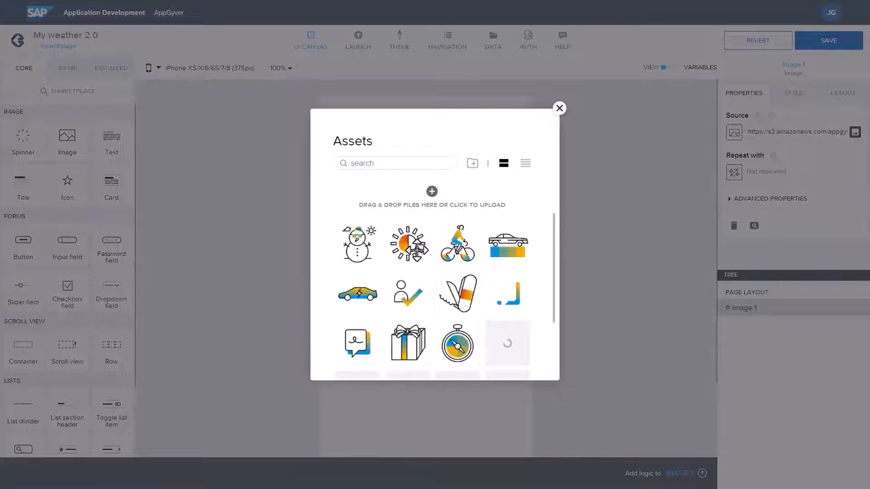
click(408, 244)
click(347, 146)
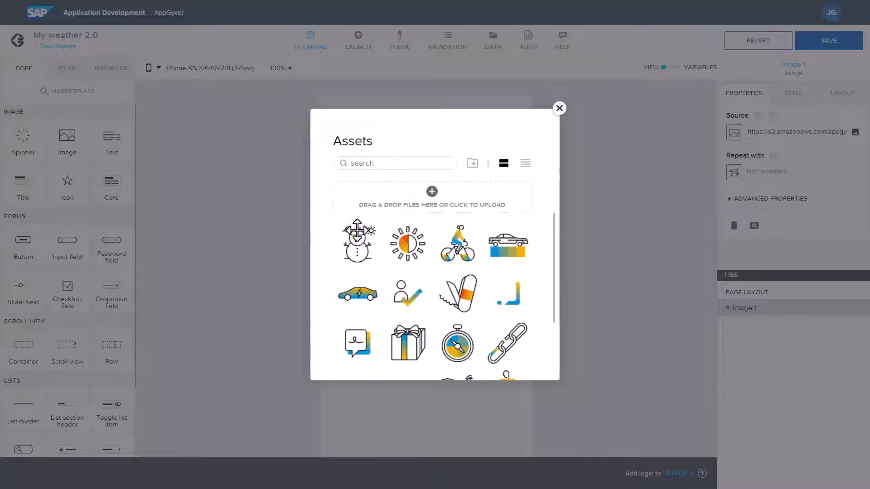
click(355, 243)
click(493, 349)
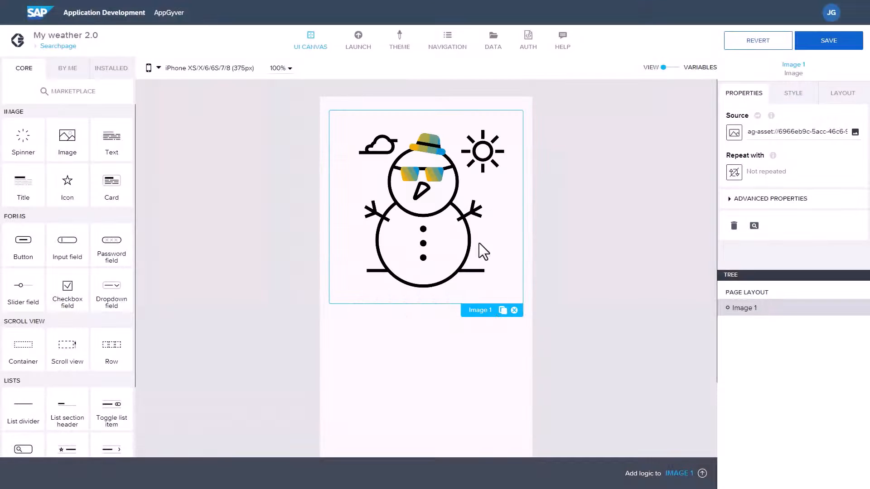
- Set the snowman image's bottom position offset to XL (20px) and save the application
click(841, 106)
click(776, 198)
click(769, 228)
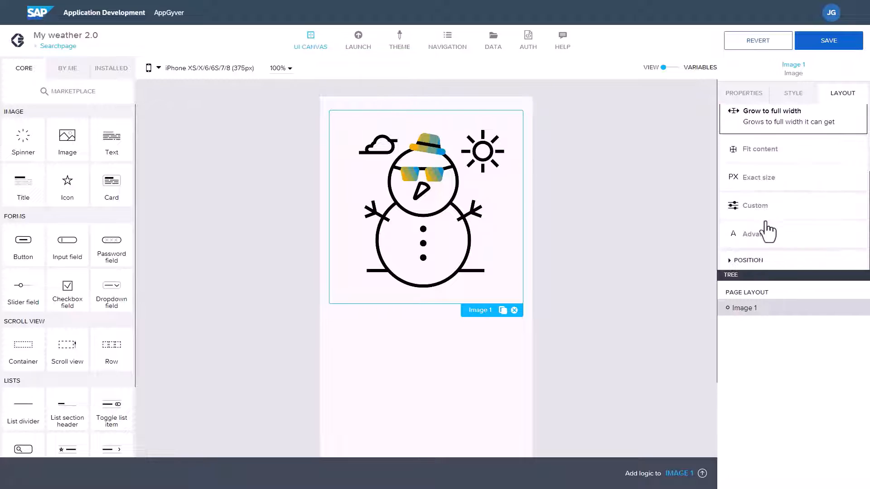
click(763, 259)
click(793, 223)
click(794, 281)
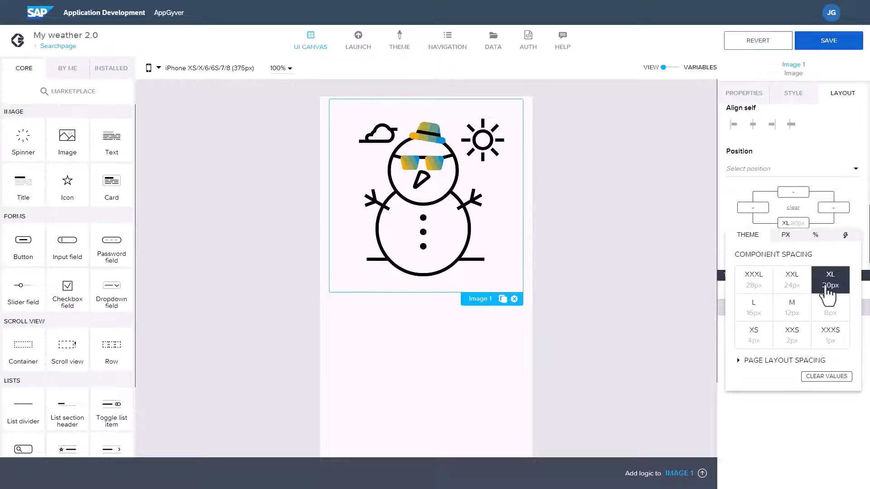
click(648, 271)
click(831, 42)
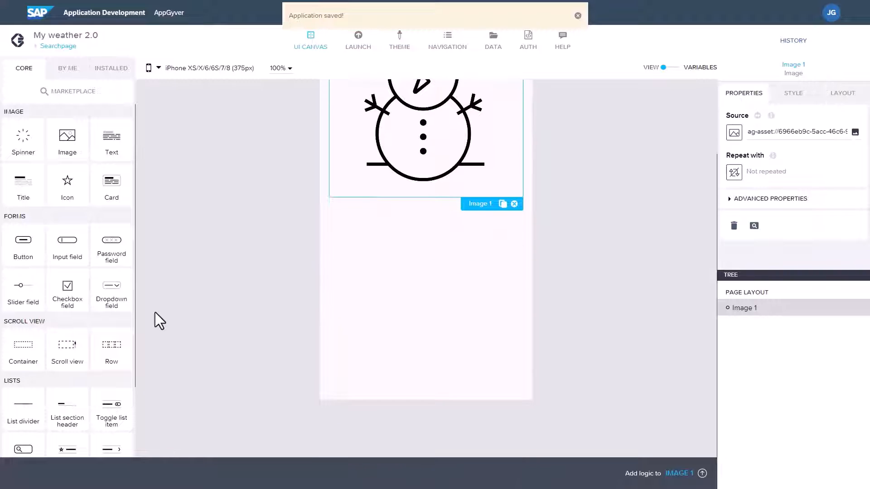
- Add an input field below the snowman image and label it "Location"
click(426, 344)
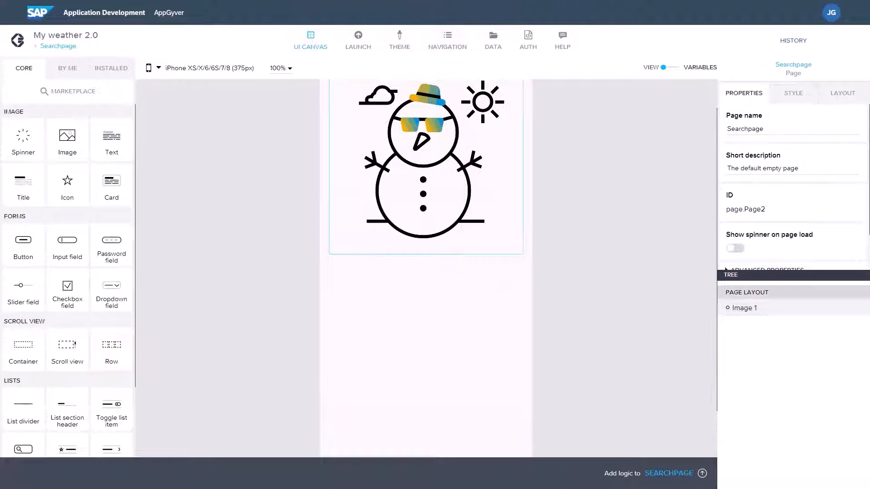
drag(79, 242, 355, 286)
text(Location)
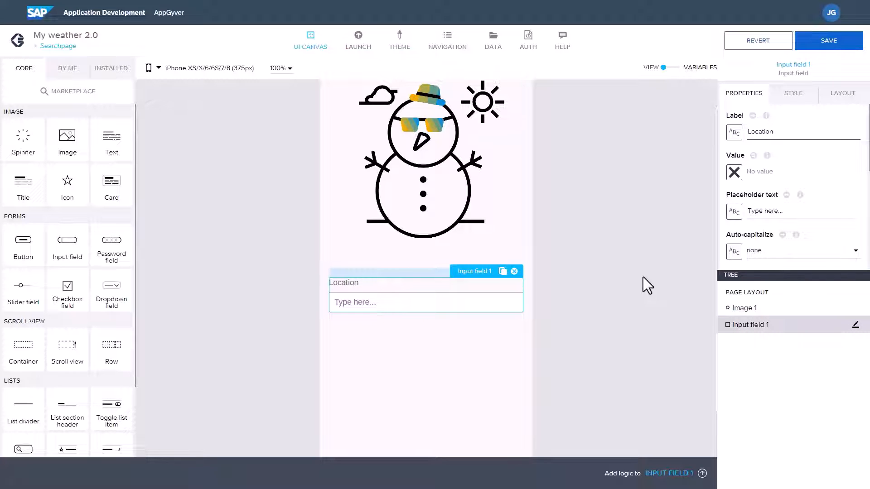
click(269, 278)
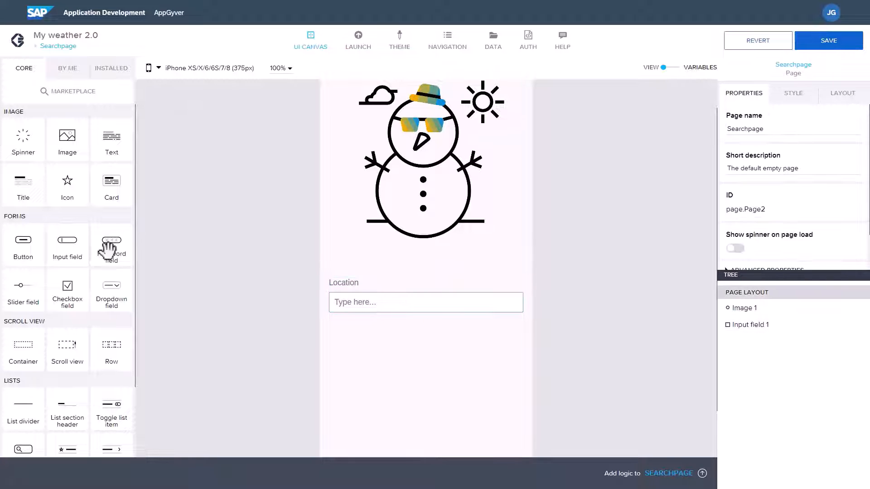
- Add a container holding two buttons below the Location field, and set the container's layout to Horizontal
drag(23, 347, 341, 349)
drag(27, 238, 388, 332)
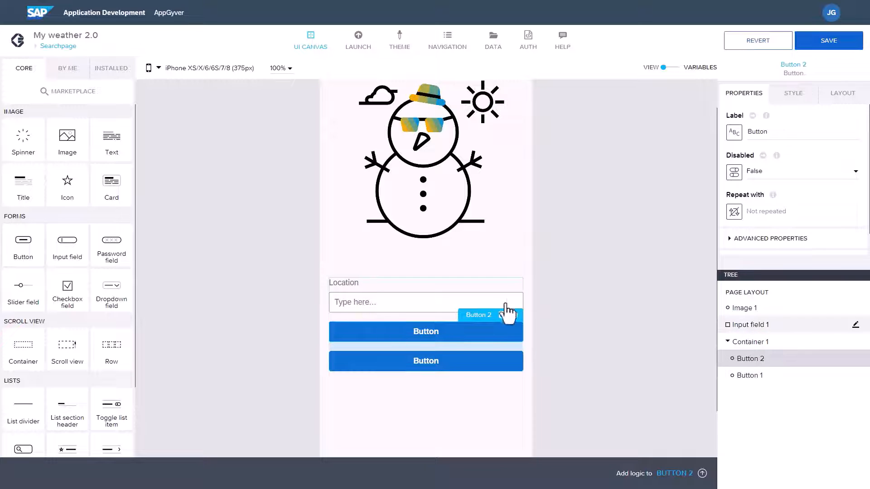
click(445, 315)
click(761, 341)
click(842, 93)
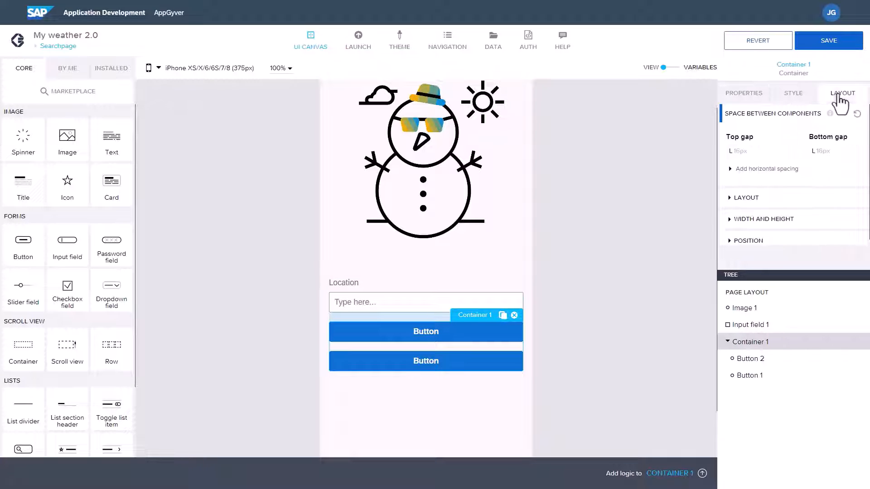
click(746, 198)
click(761, 221)
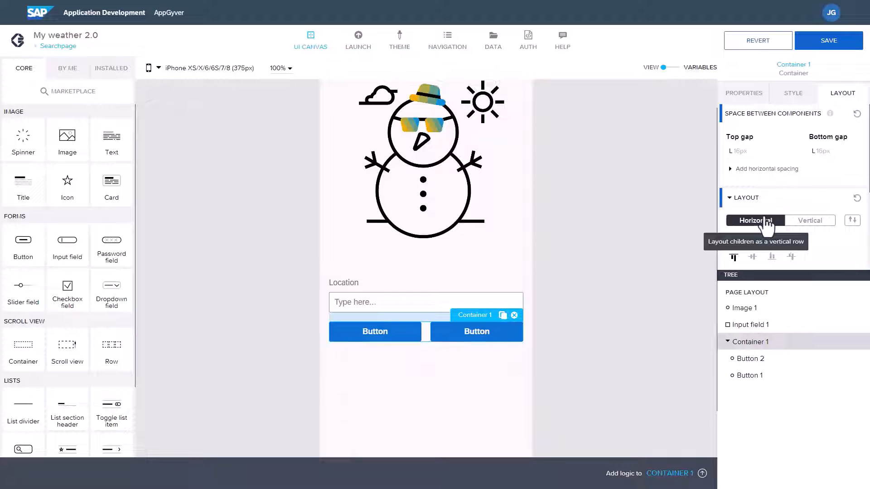
- Label the first button in the container "Search" and the second button "My location"
click(388, 338)
click(744, 93)
text(S)
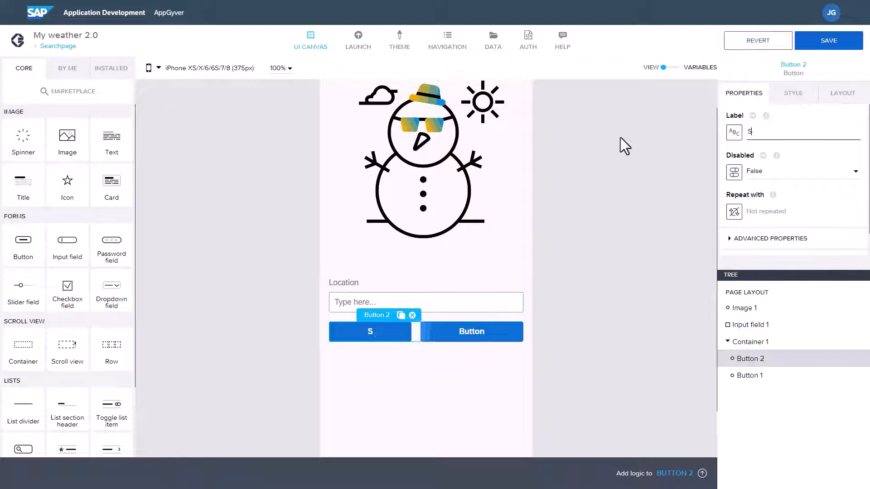
text(earch)
click(474, 332)
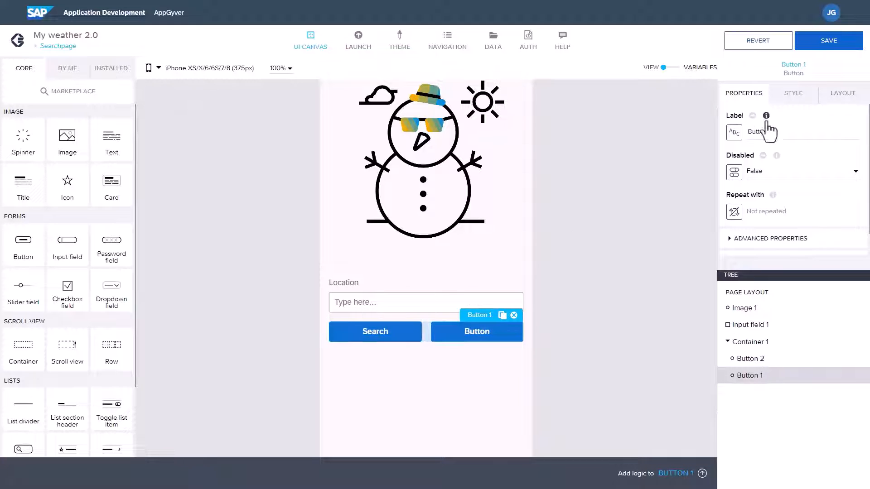
double_click(771, 133)
text(My location)
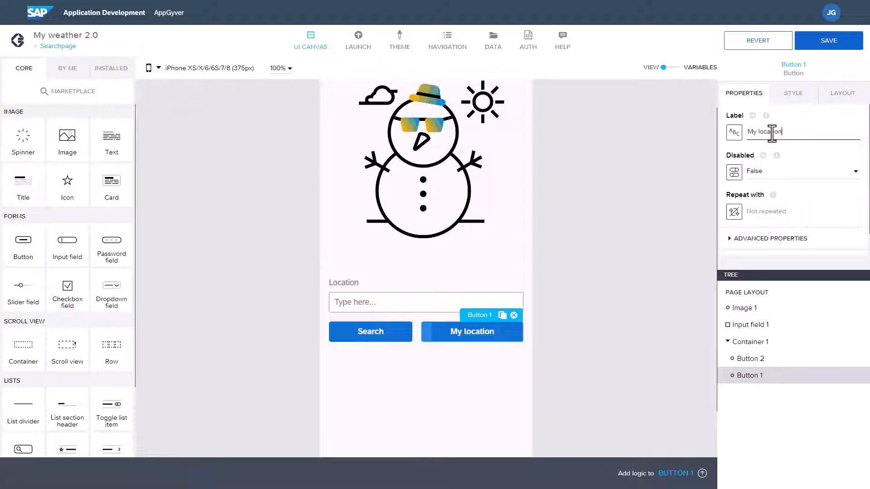
- Add a text component below the Search and My location buttons
click(250, 244)
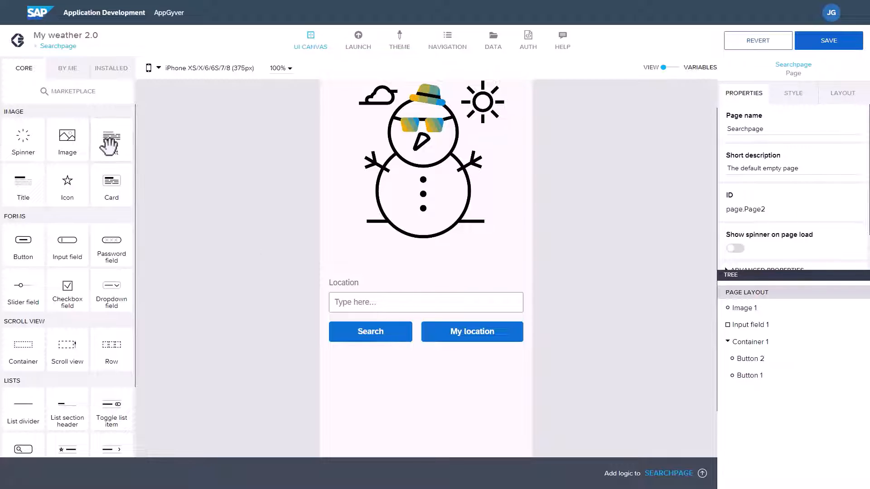
drag(110, 139, 390, 362)
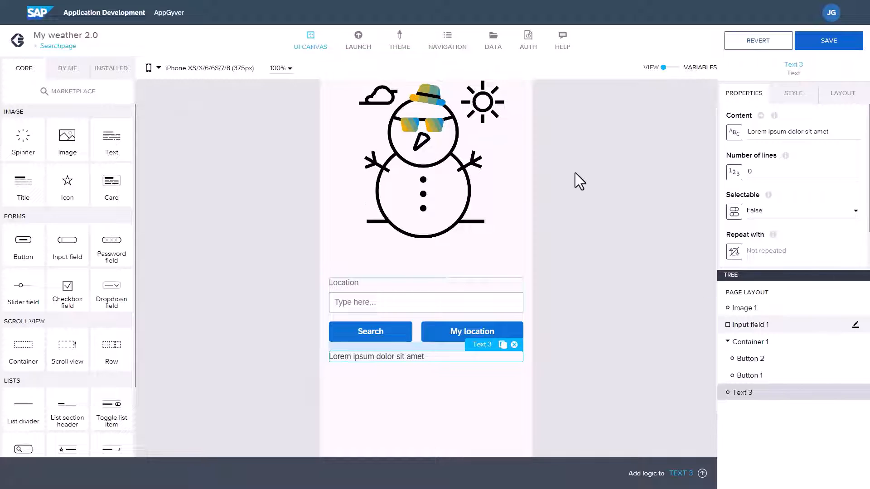
- Save the Searchpage changes and create a classic data entity as a REST API direct integration
click(554, 194)
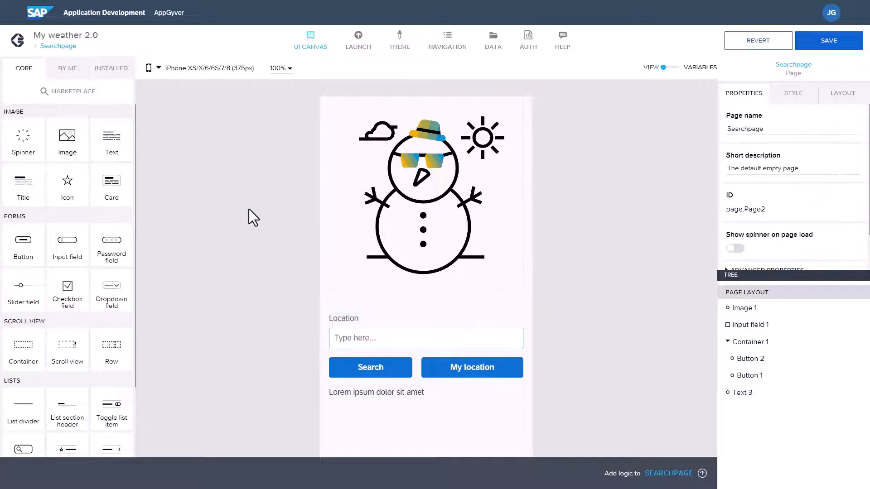
click(856, 51)
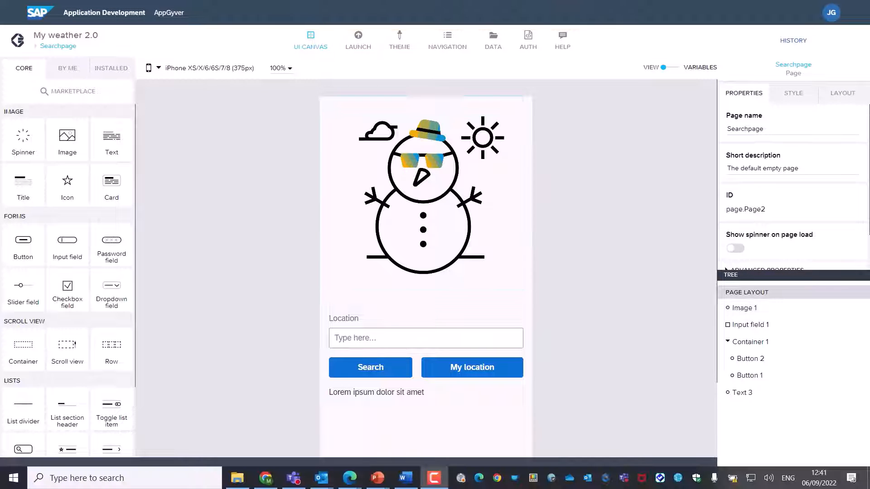
click(498, 41)
scroll(183, 324, down, 3)
click(93, 280)
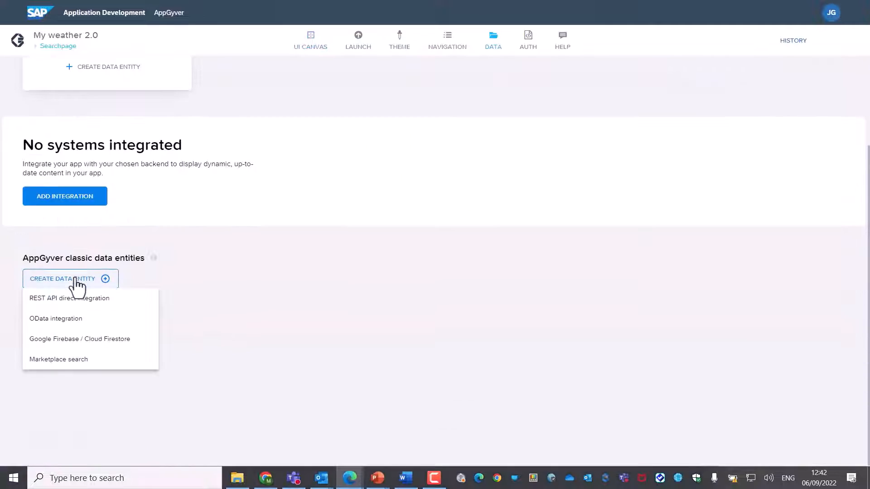
click(90, 299)
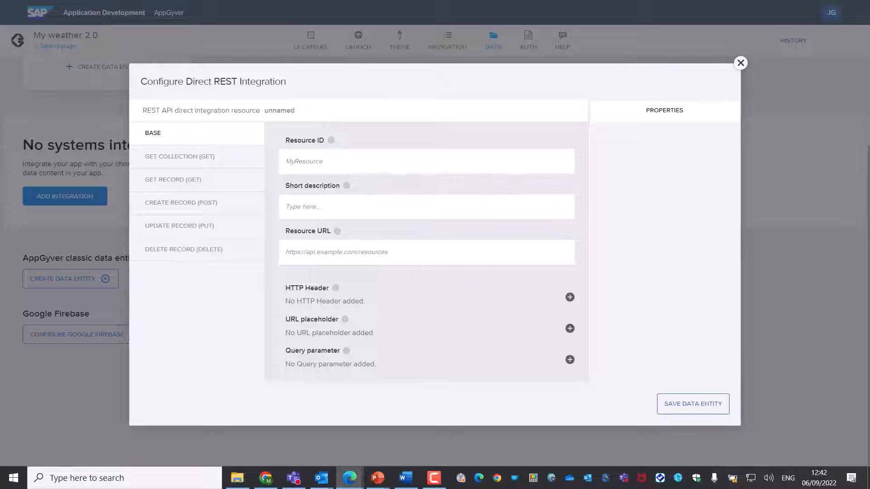
click(362, 159)
text(WeatherApp)
click(326, 207)
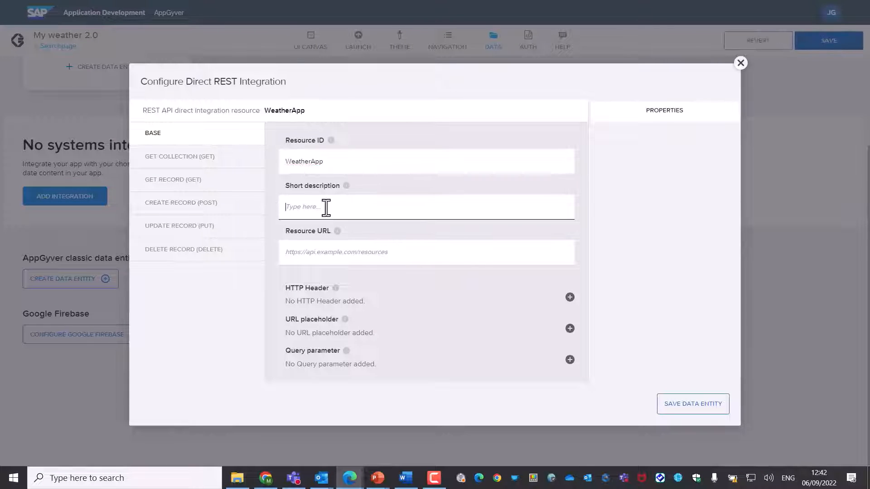
text(WeatherApp)
click(334, 251)
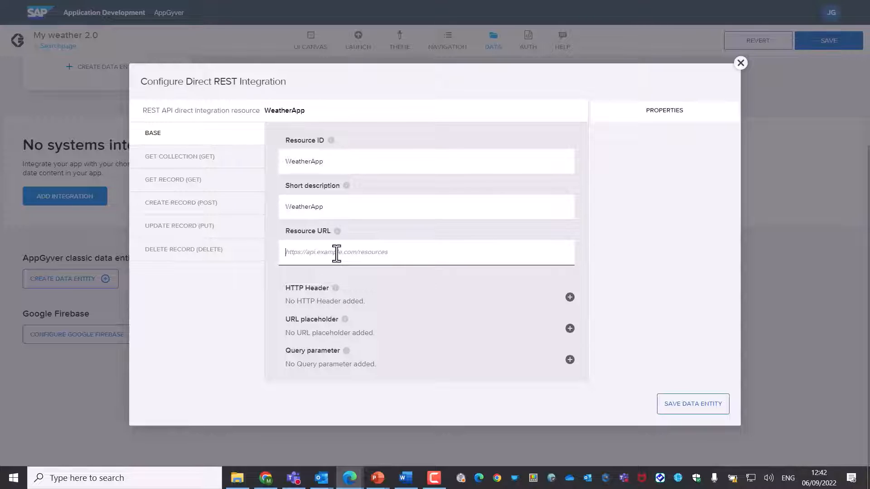
text(https://api.openweathermap.org/data/2.5/weather)
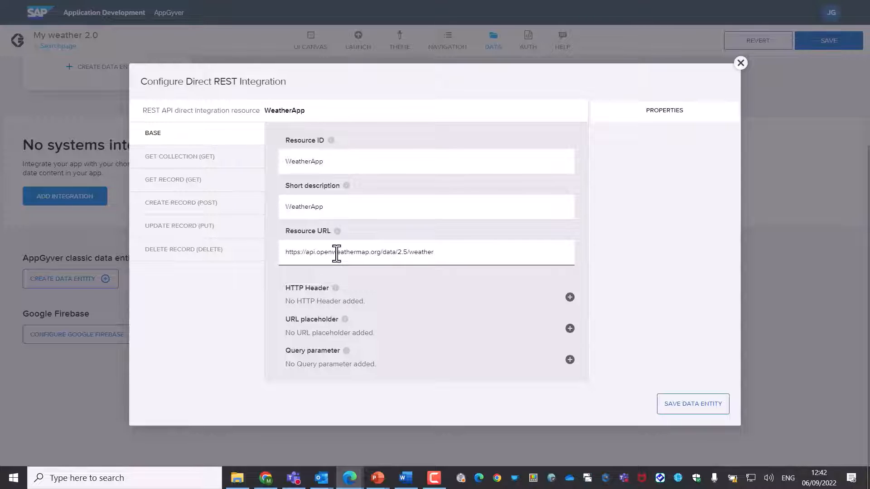
- Add a base query parameter with the key "appid" and label "API Key", and paste the API key as its static value
click(569, 360)
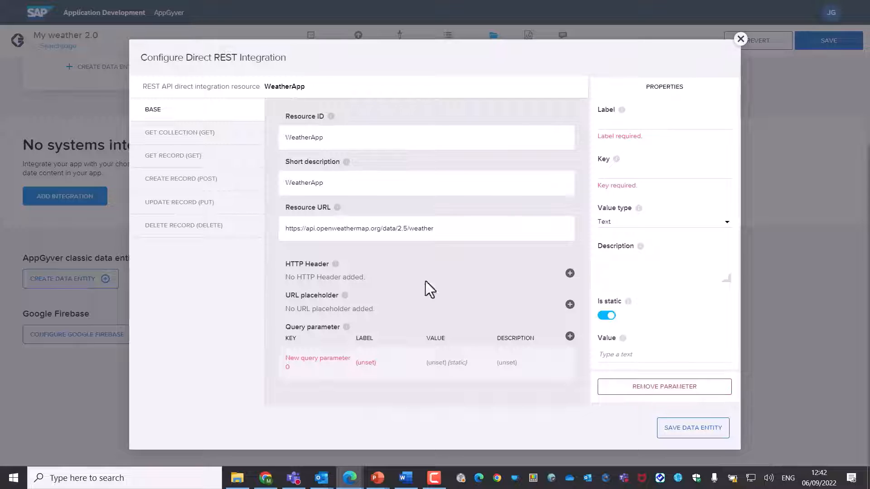
click(636, 171)
text(https://api.openweathermap.org/data/2.5/weather)
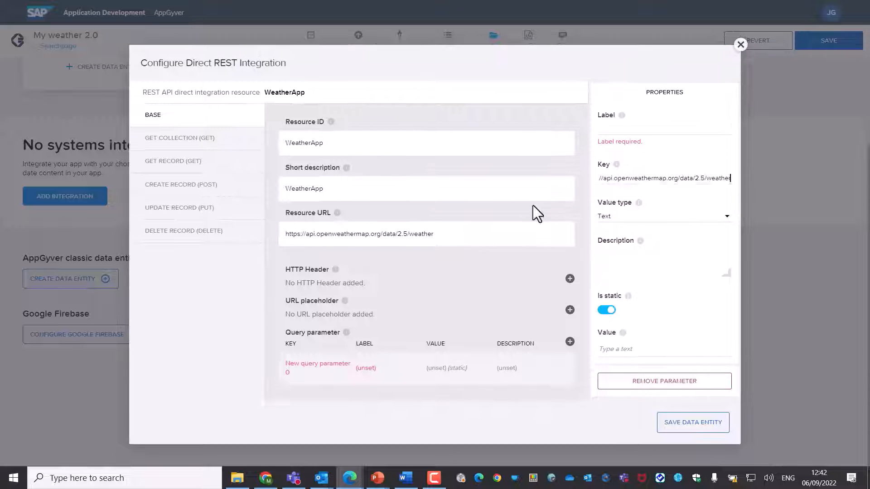
key(ctrl+z)
text(ap)
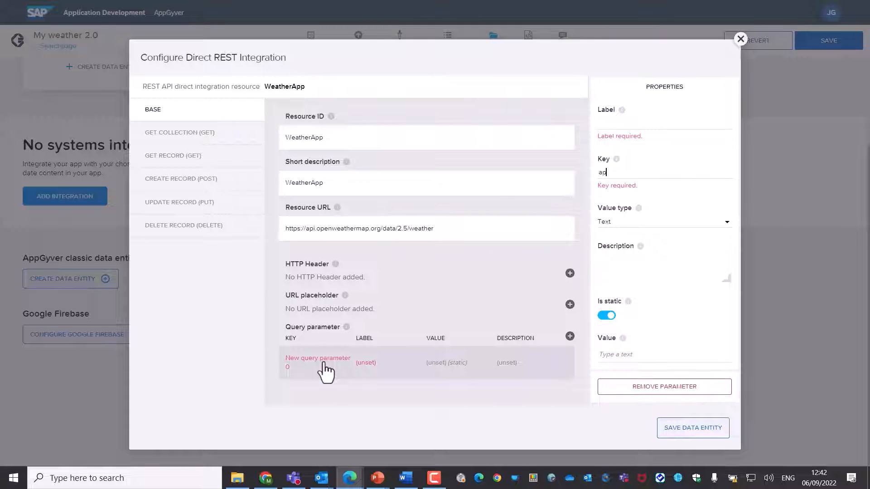
text(p)
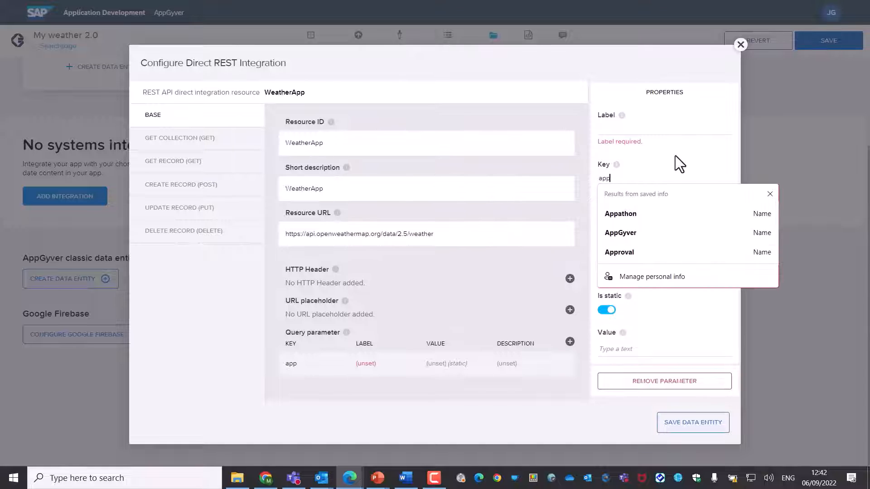
text(id)
click(657, 128)
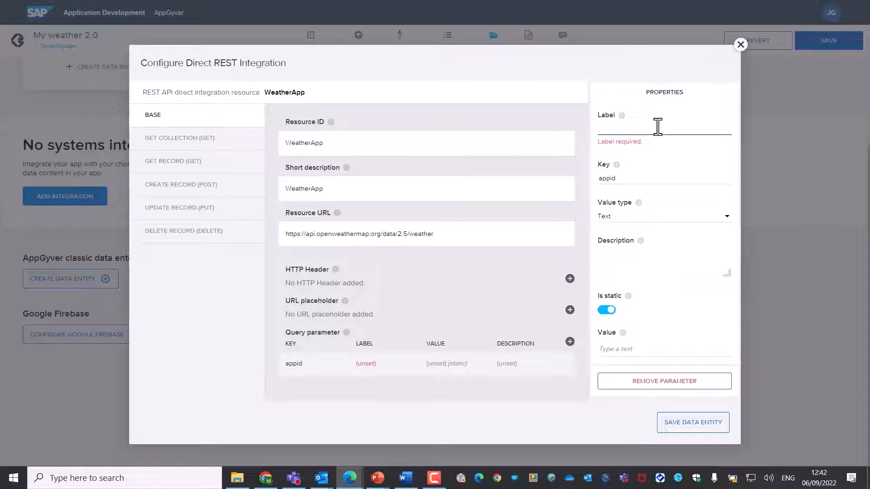
text(API)
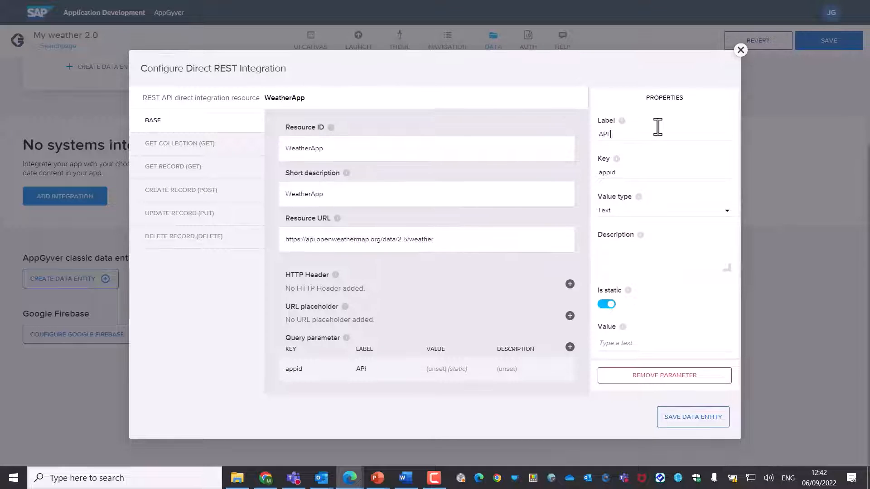
text( Key)
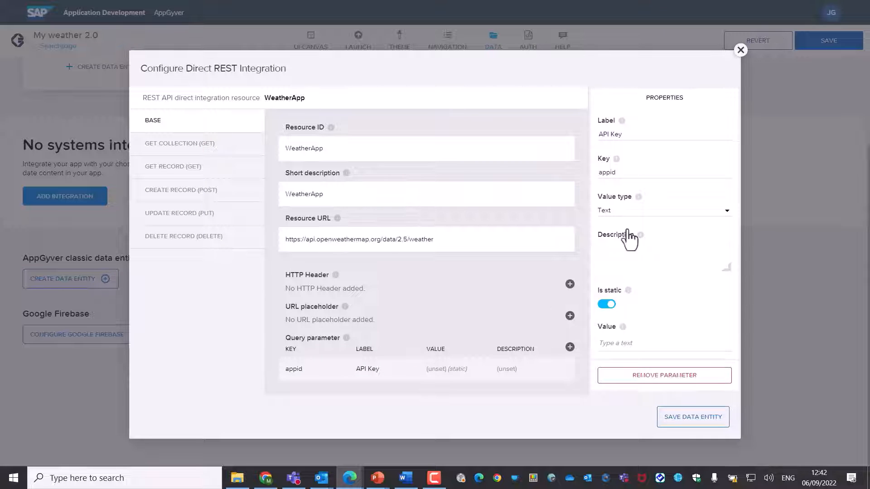
click(625, 343)
key(ctrl+v)
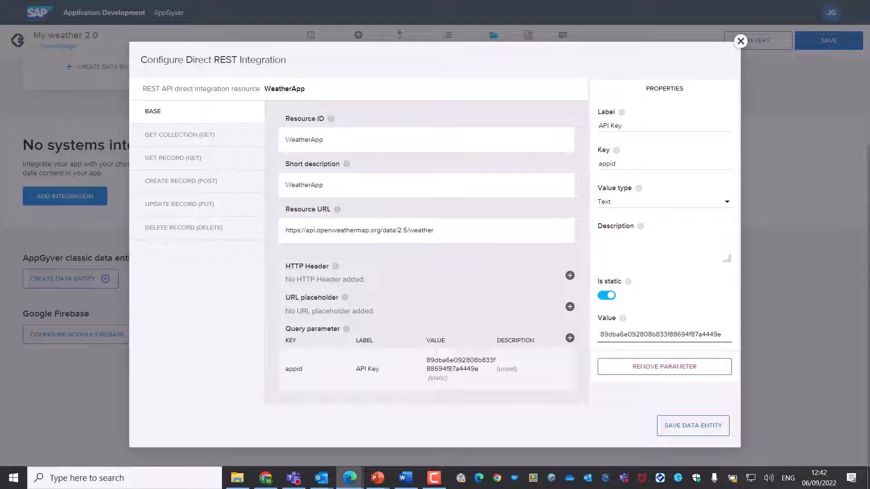
- Add a second base query parameter with the key "units", label "Units" and static value "metric"
click(570, 339)
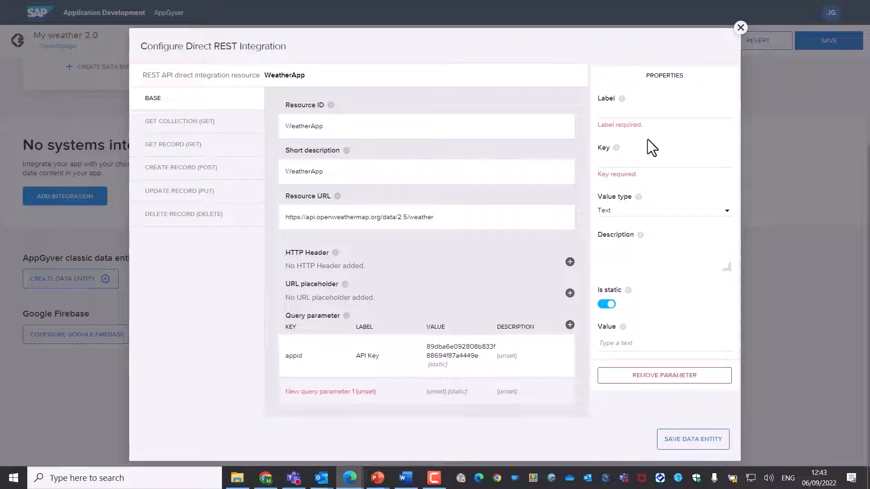
text(units)
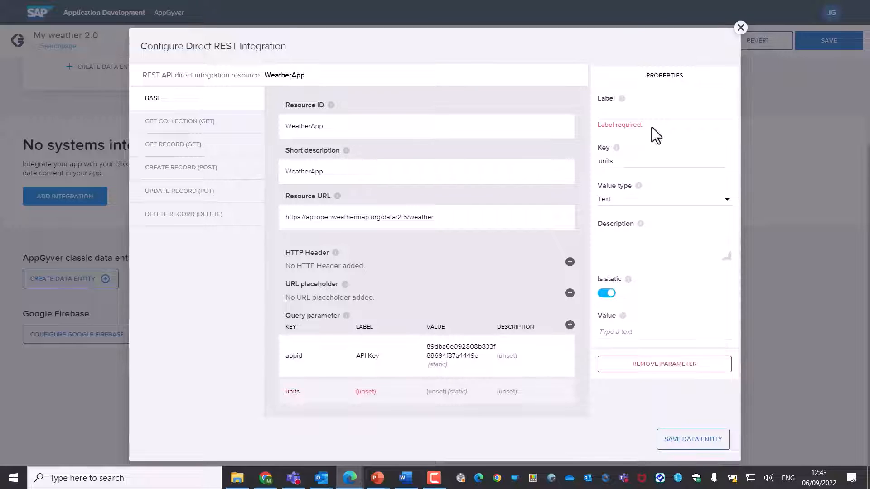
click(654, 113)
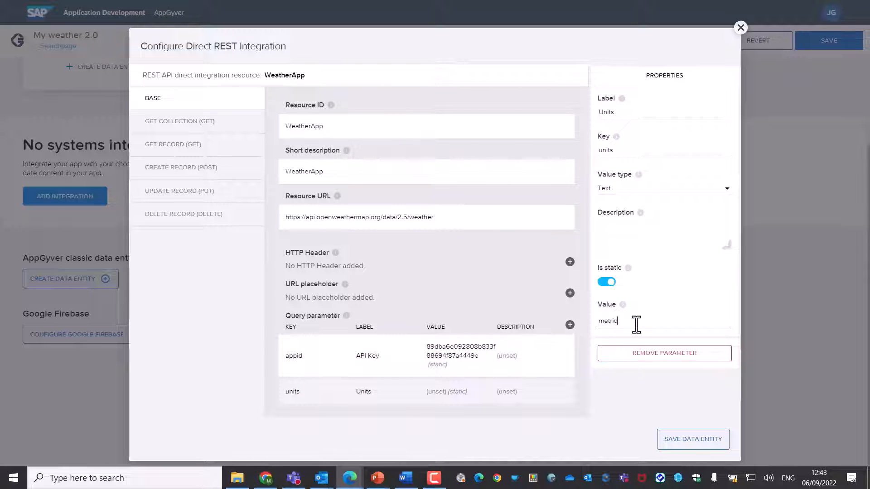
- Remove the default id URL placeholder from the Get record (GET) configuration
click(200, 146)
key(BackSpace)
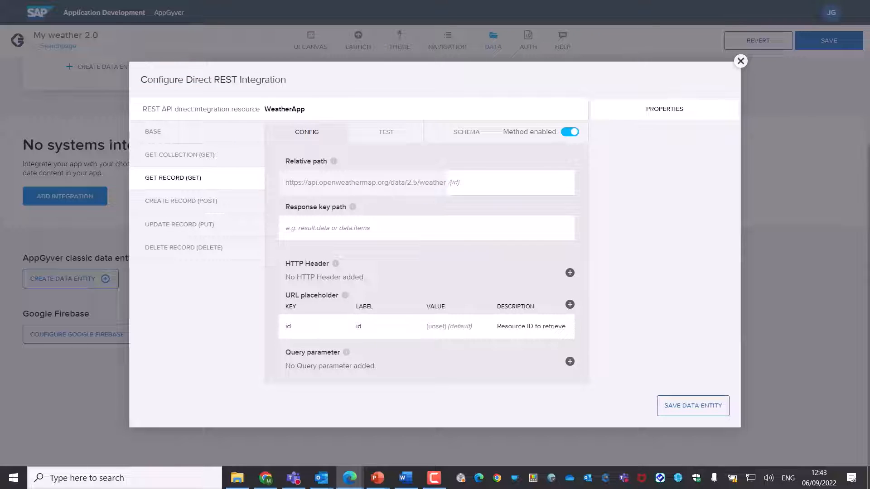
click(298, 327)
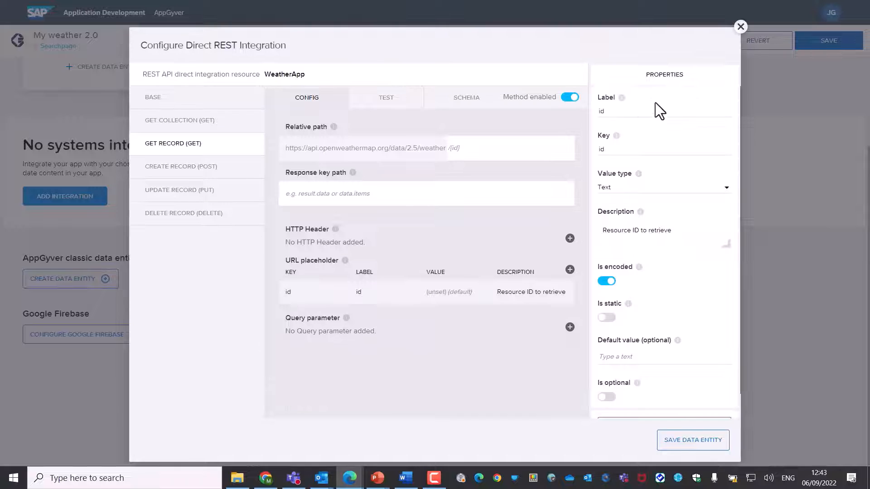
drag(655, 109, 364, 165)
key(BackSpace)
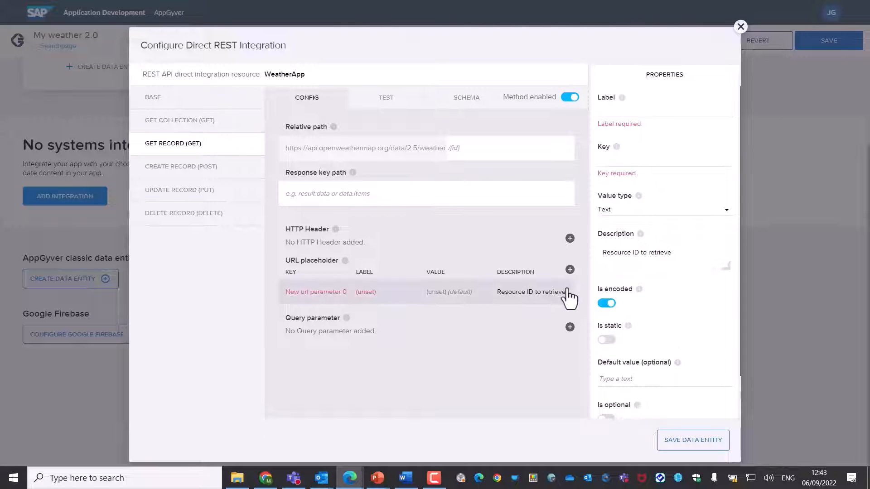
scroll(657, 345, down, 2)
click(655, 401)
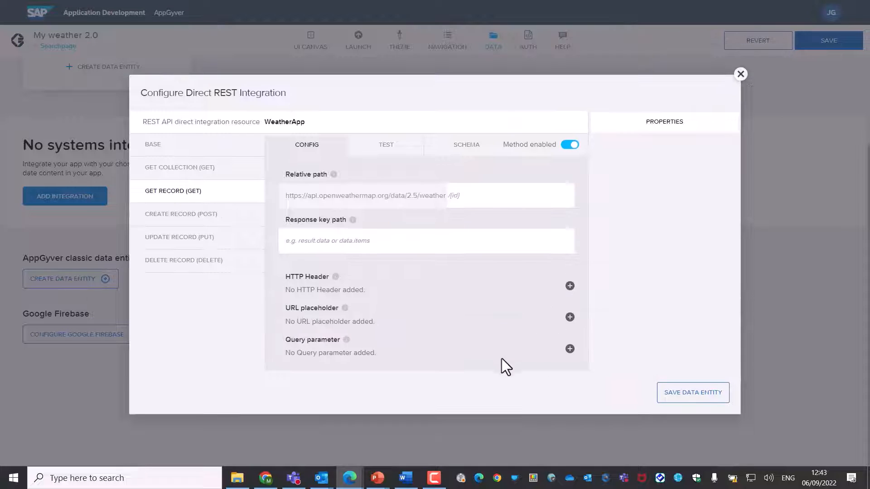
- Add a query parameter to the Get record configuration with the label "Latitude" and the key "lat"
click(570, 349)
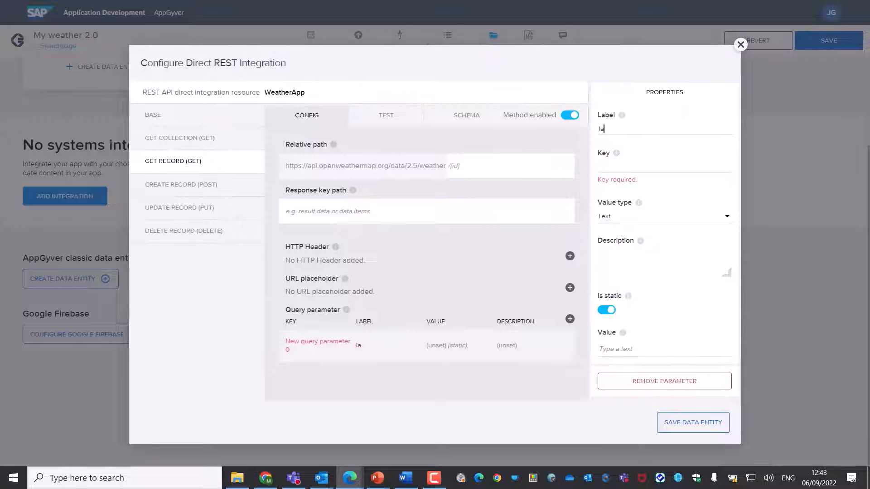
text(Lat)
key(BackSpace)
key(BackSpace)
key(BackSpace)
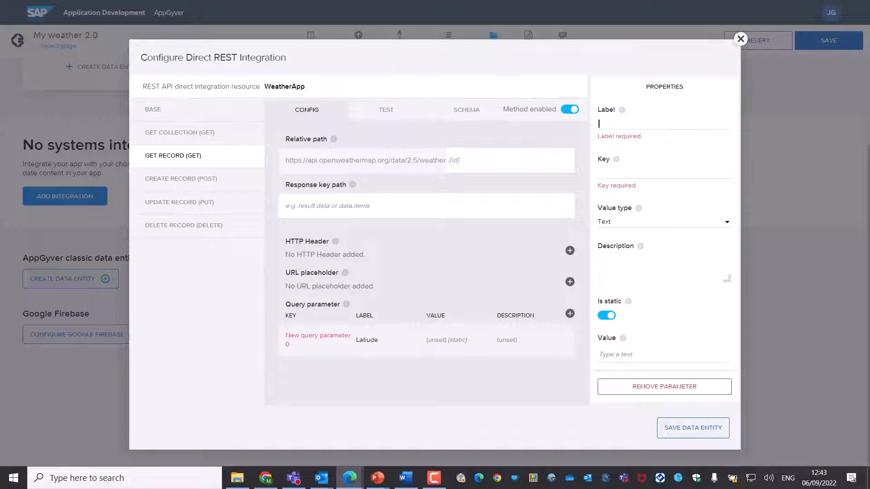
text(Lati)
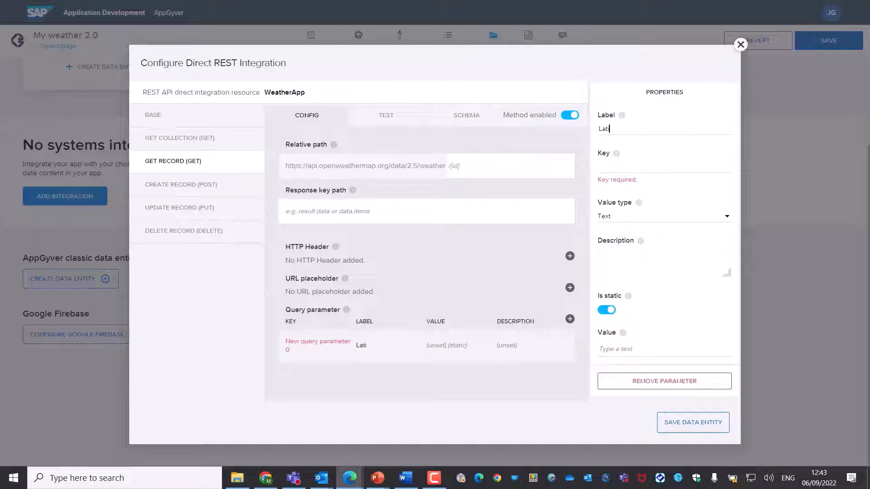
text(lat)
- Add another Get record query parameter with the key "lon" and the label "Longitude"
click(570, 323)
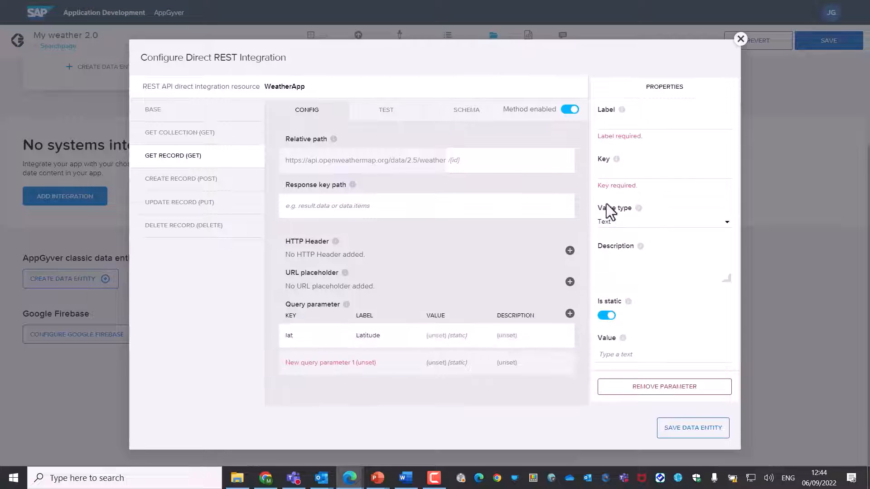
text(lon)
key(Tab)
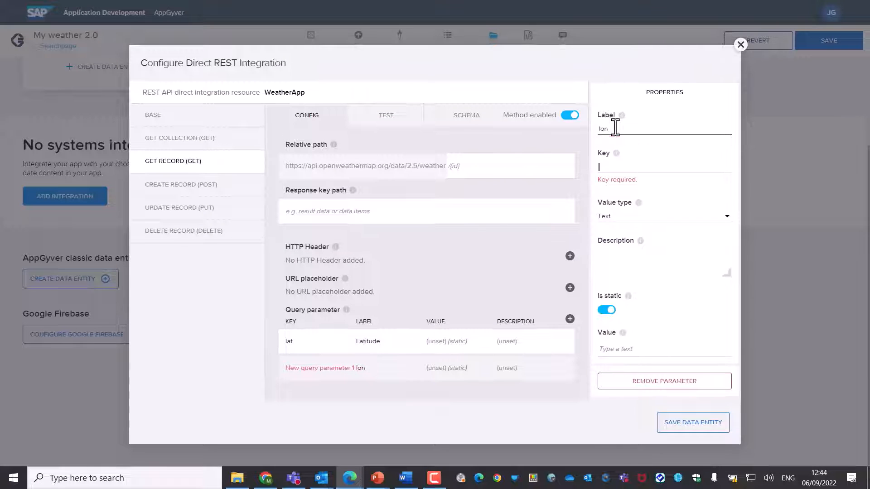
double_click(605, 129)
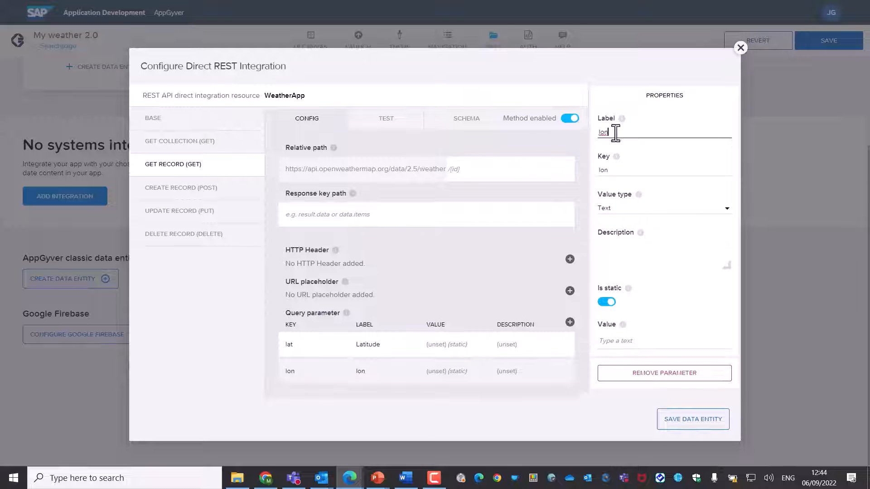
text(Longitude)
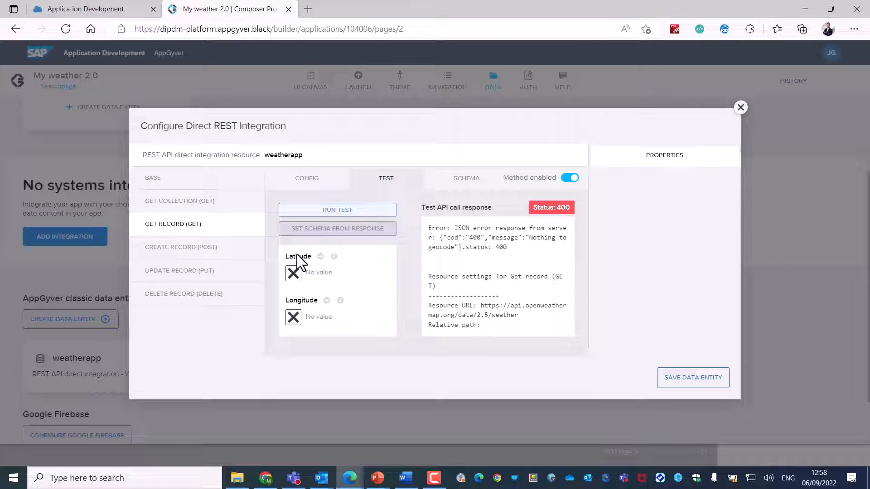
- Test the Get record call with static number 0 for Latitude and Longitude, and set the schema from the response
click(293, 271)
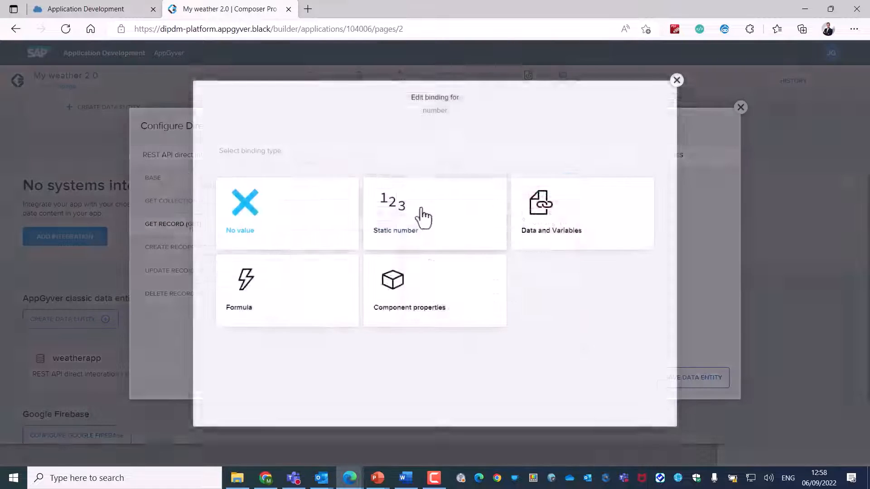
click(423, 217)
click(288, 323)
click(426, 217)
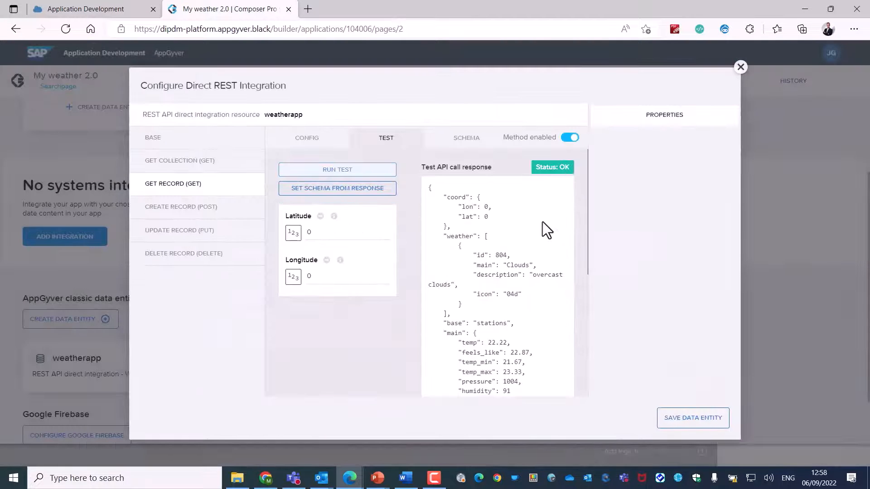
click(364, 188)
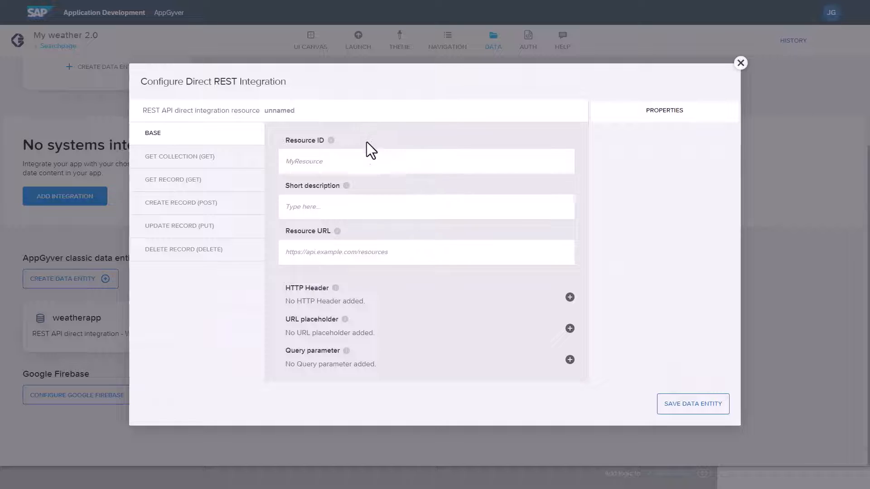
click(368, 161)
text(Weatherlocation)
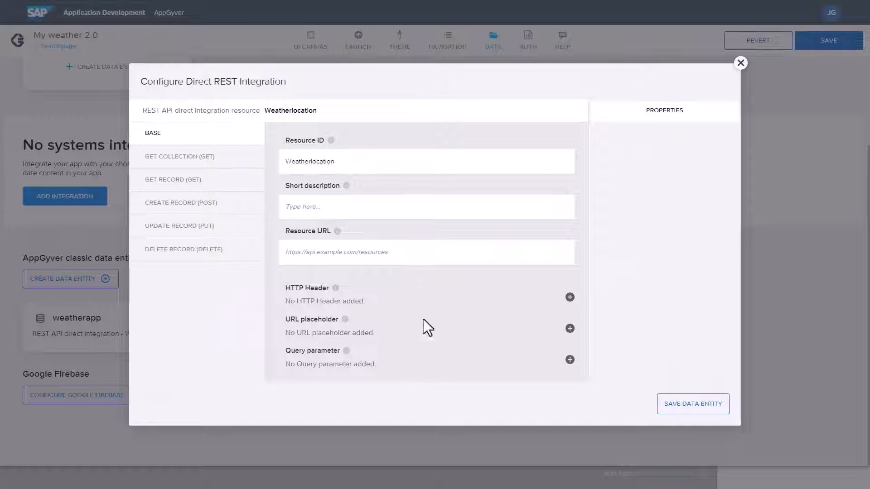
click(389, 249)
text(https://api.openweathermap.org/data/2.5/weather)
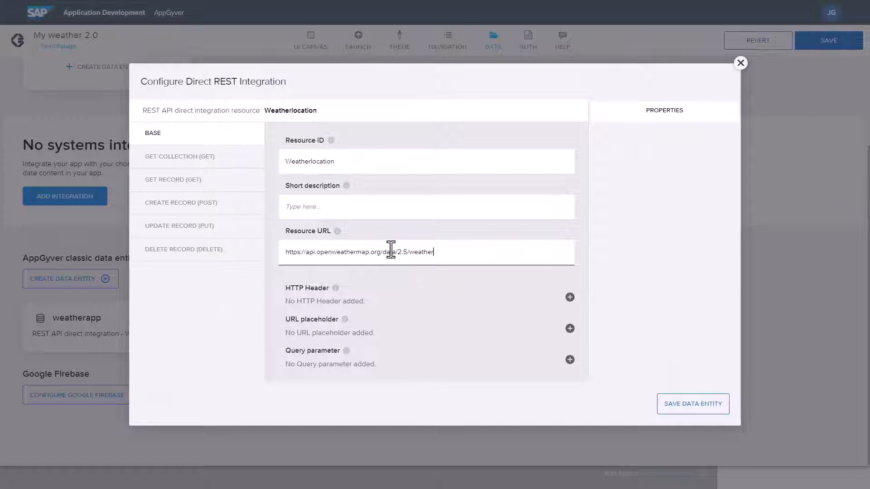
- Add a static base query parameter labelled "Api" with the key "appid", and paste the API key as its value
click(570, 359)
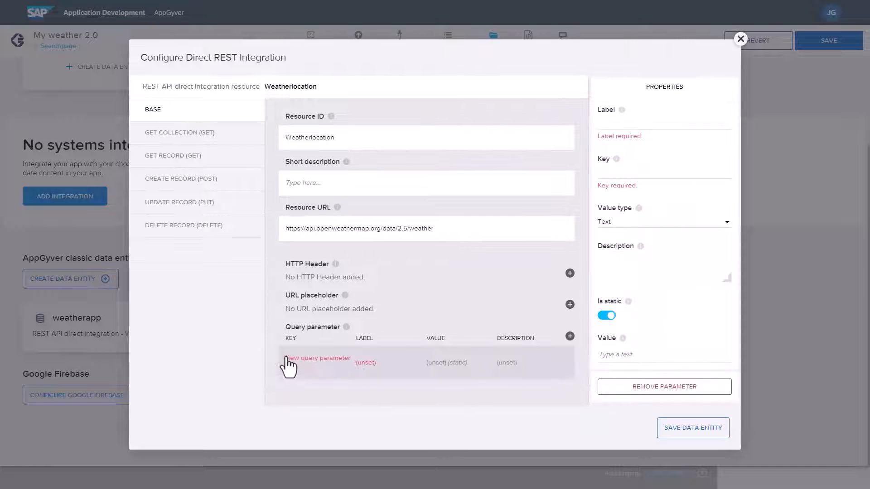
click(635, 125)
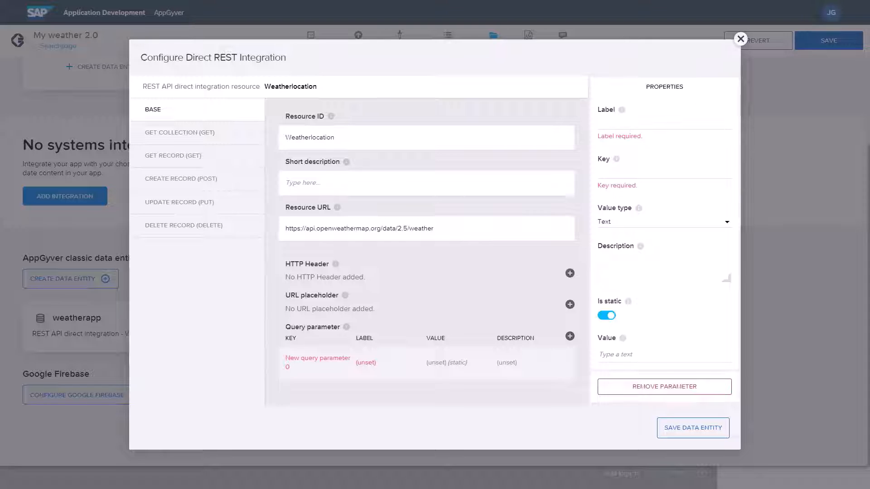
text(Api)
key(Tab)
text(appid)
key(Tab)
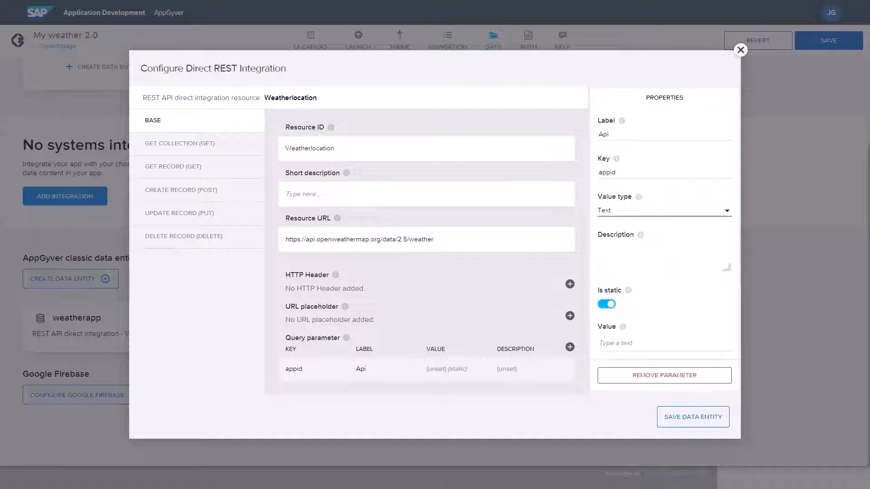
click(675, 341)
key(ctrl+v)
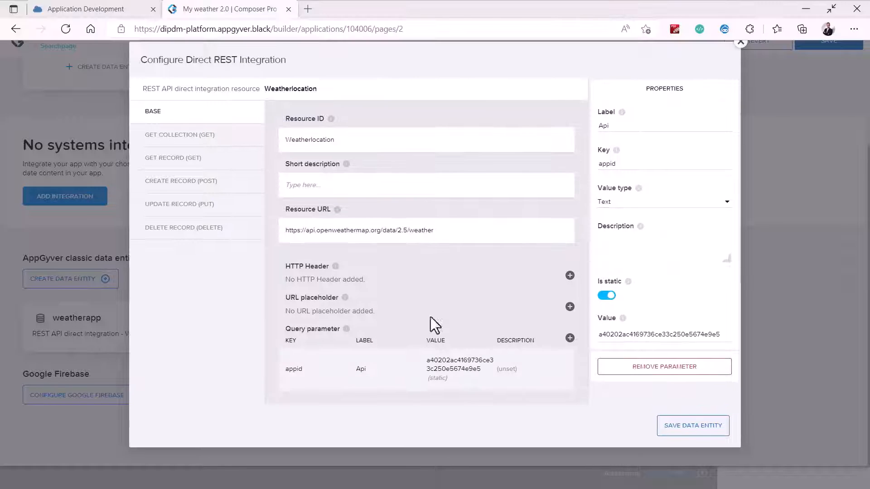
- Add another base query parameter with the label "Units", the key "units" and the static value "metric"
click(570, 339)
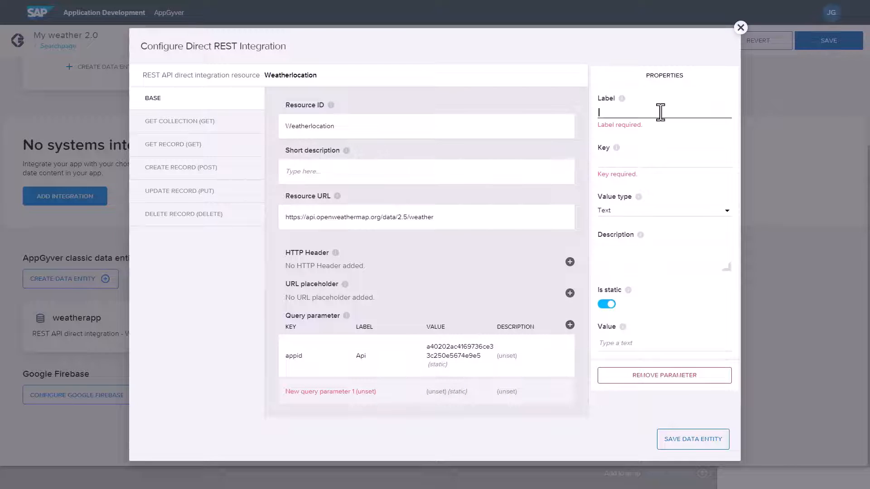
text(Unit)
text(units)
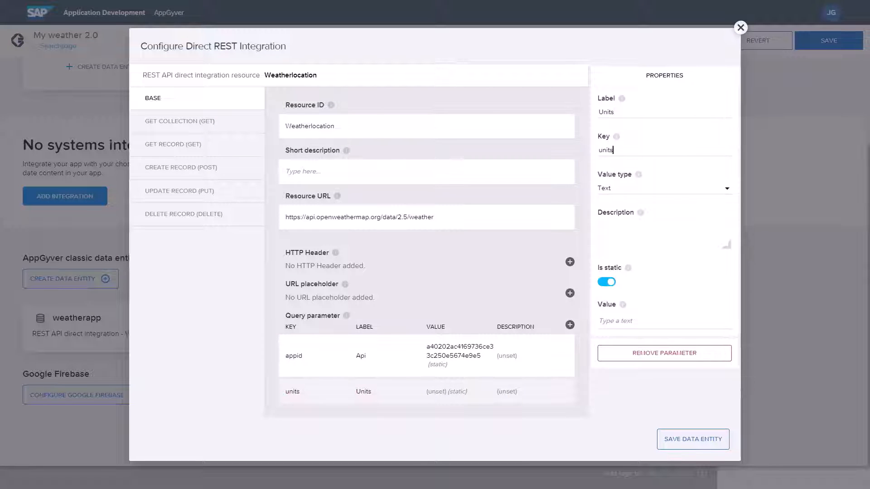
click(207, 347)
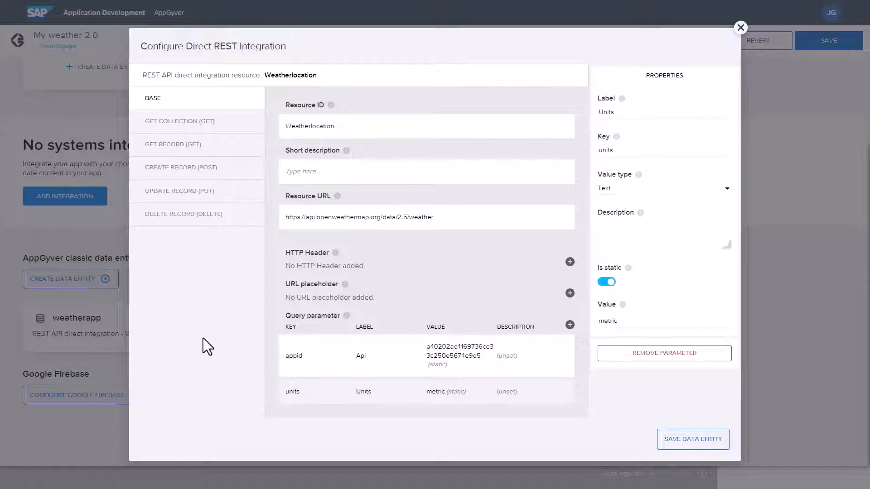
- Remove the id URL placeholder from the Get record configuration
click(194, 145)
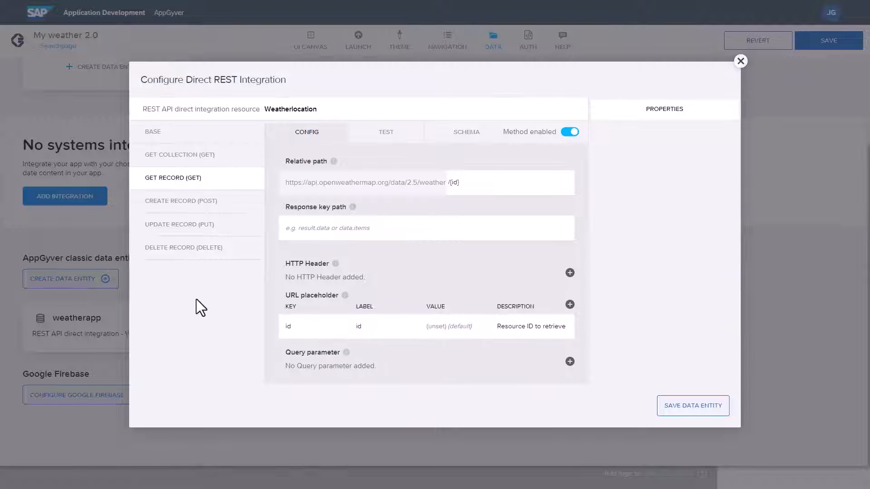
click(544, 327)
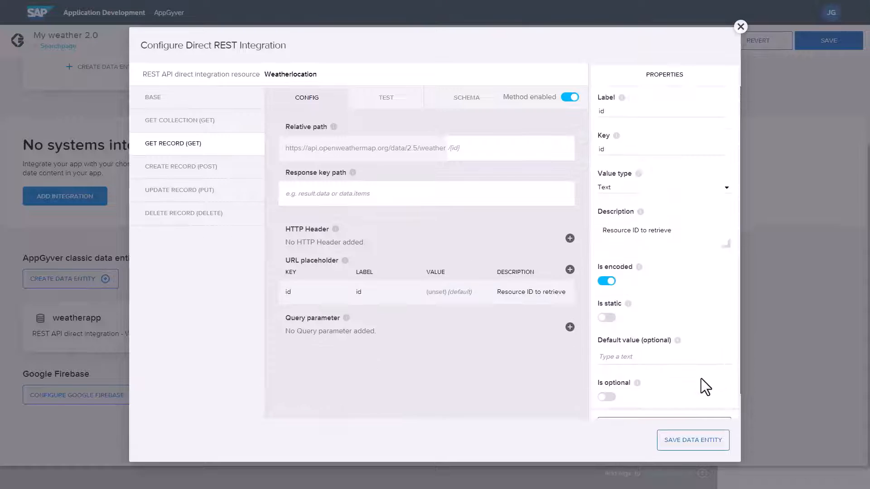
click(665, 401)
- Add a non-static query parameter to the Get record configuration with the label "location" and the key "q"
click(570, 348)
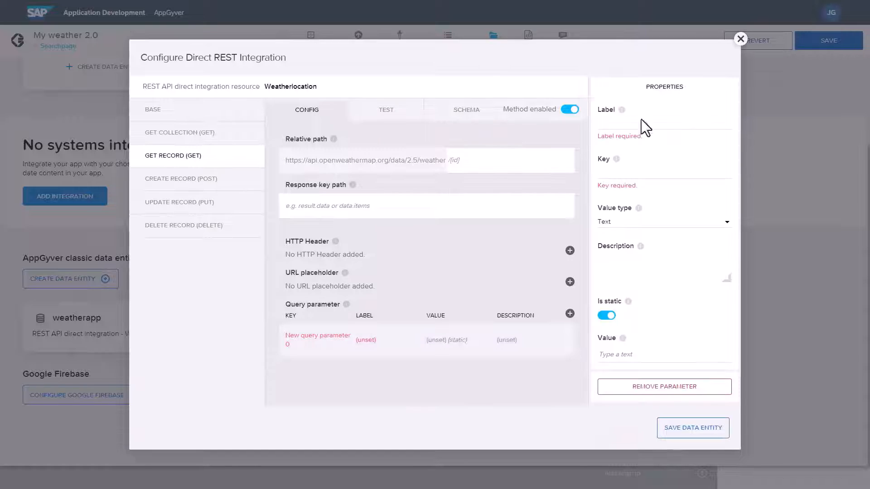
click(641, 173)
text(q)
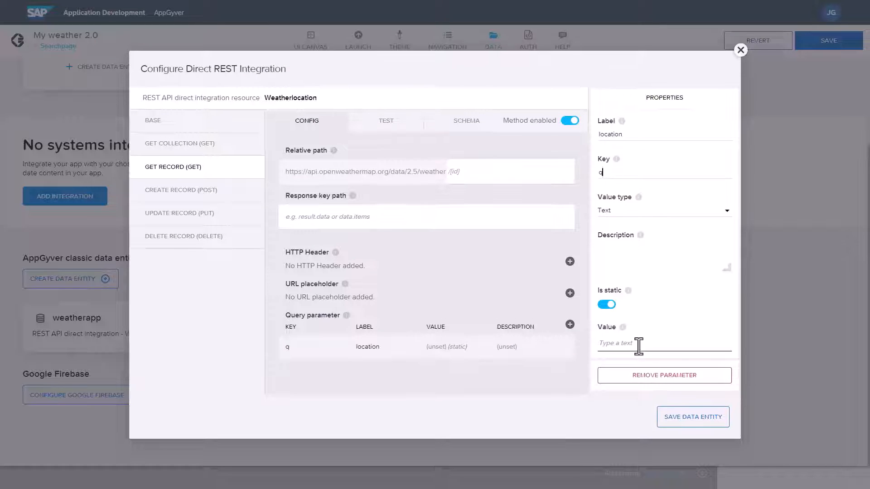
click(606, 304)
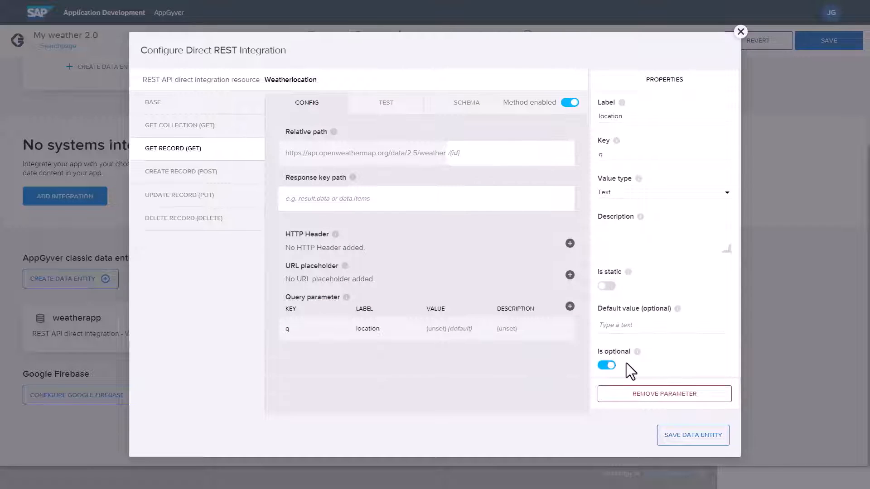
- Disable the Get collection method of the Weatherlocation resource and return to its Get record configuration
click(237, 127)
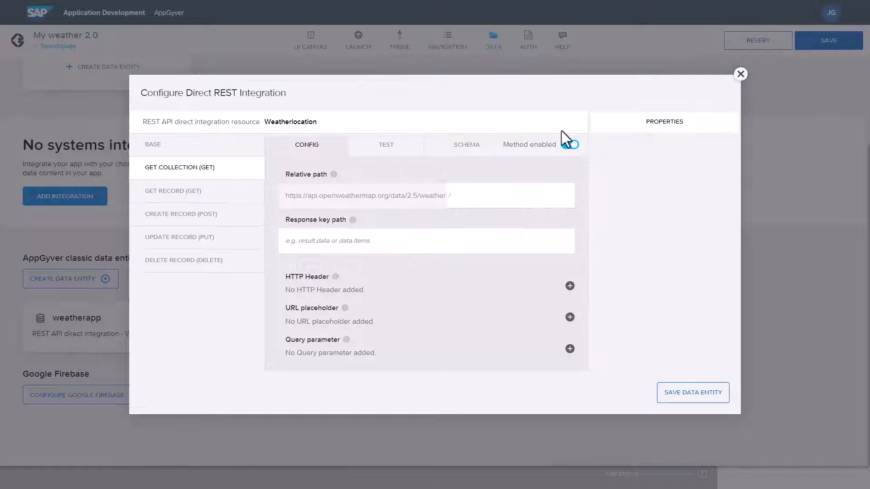
click(567, 141)
click(203, 239)
- Test the Get record call with a static text for location, and set the schema from the response
click(385, 134)
click(293, 289)
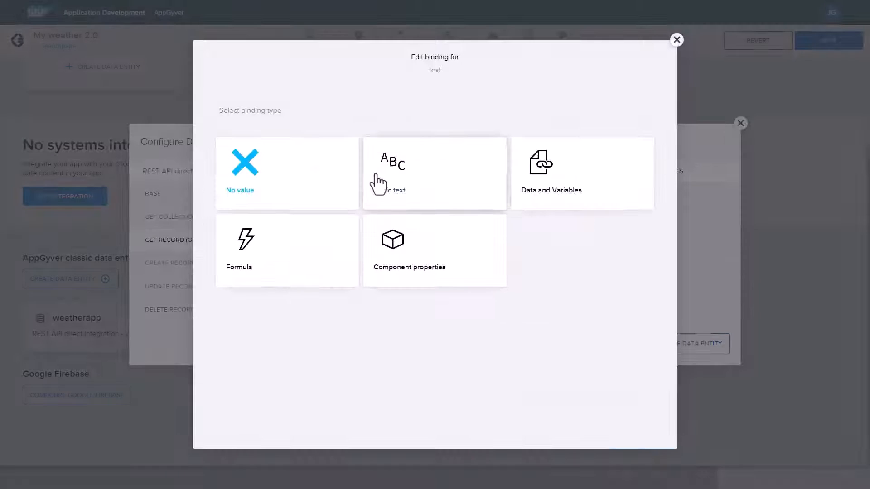
click(377, 185)
click(357, 226)
click(351, 228)
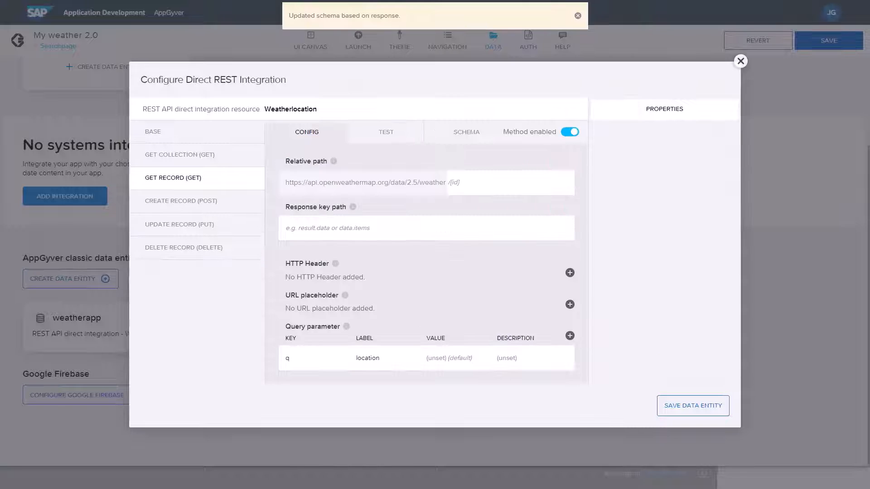
- Switch the location test input to static text again and review the location query parameter's properties
click(380, 134)
click(295, 193)
click(377, 183)
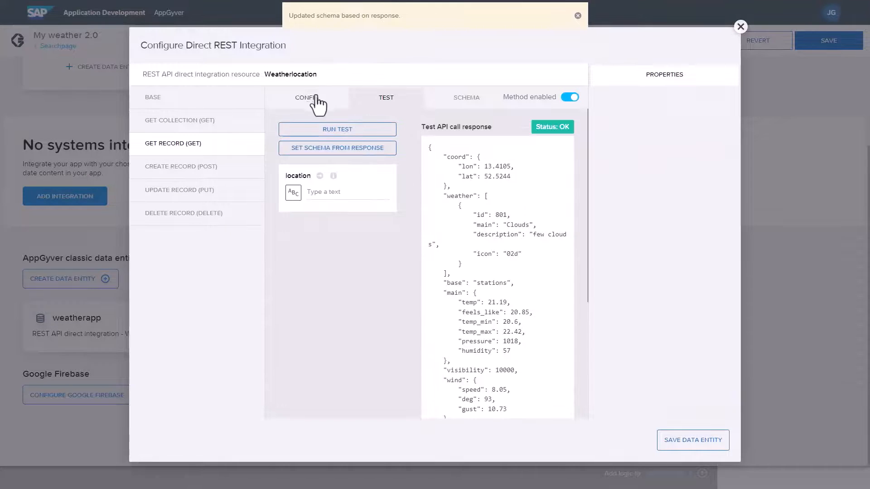
click(316, 98)
click(376, 358)
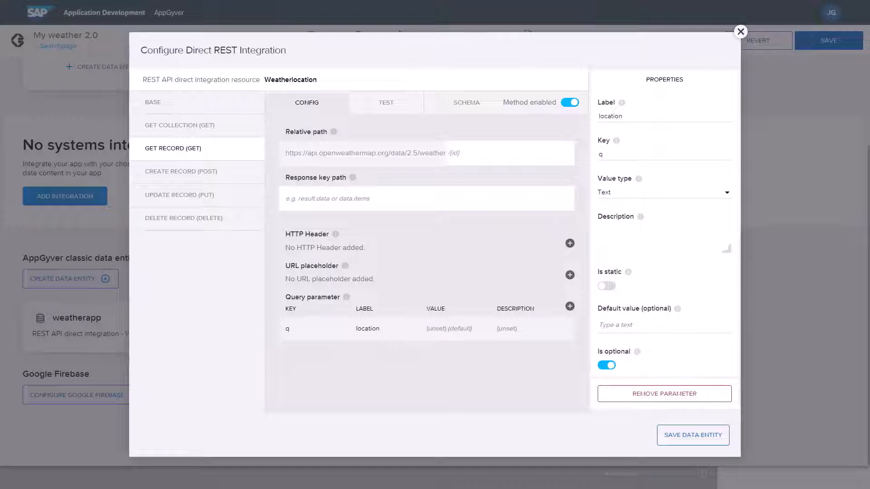
- Rerun the Get record test, set the schema from its response, and save the data entity and the app
click(386, 102)
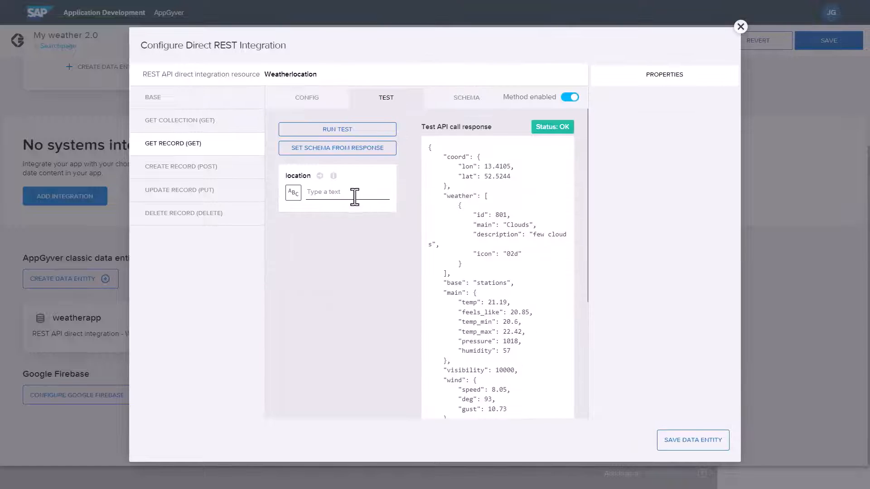
click(362, 129)
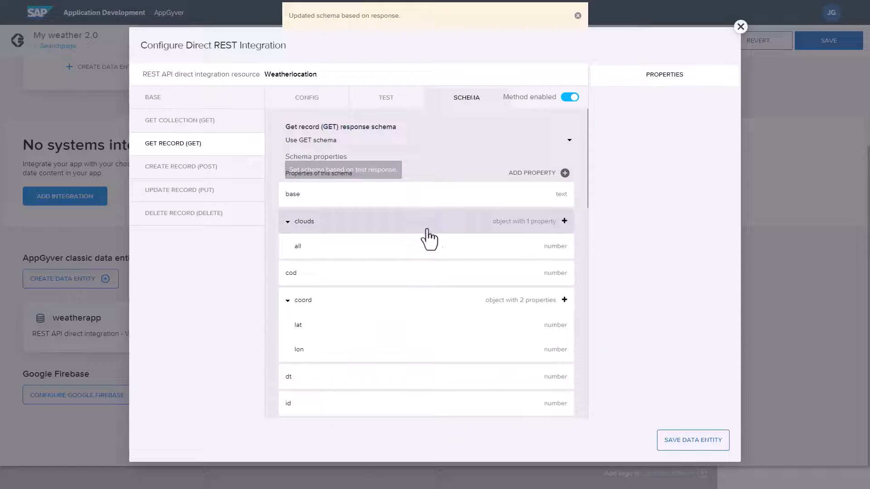
click(684, 441)
click(843, 45)
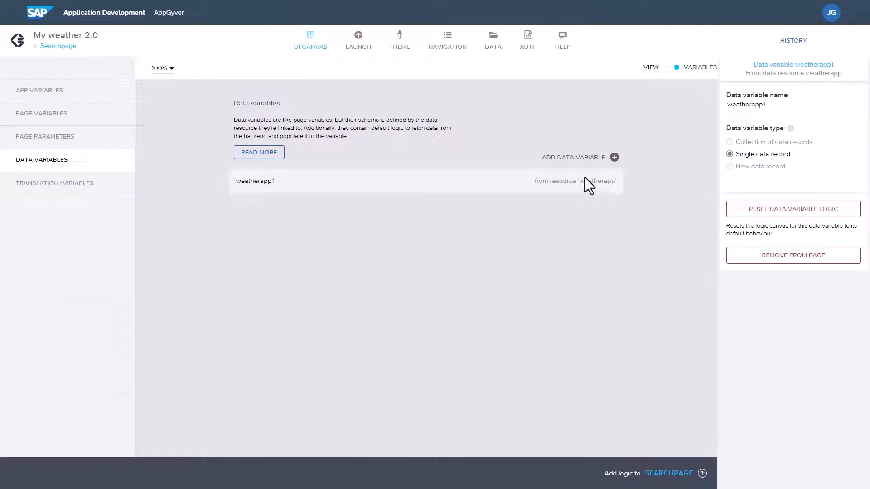
- Add a Weatherlocation data variable of type Single data record to the Searchpage and save the app
click(614, 157)
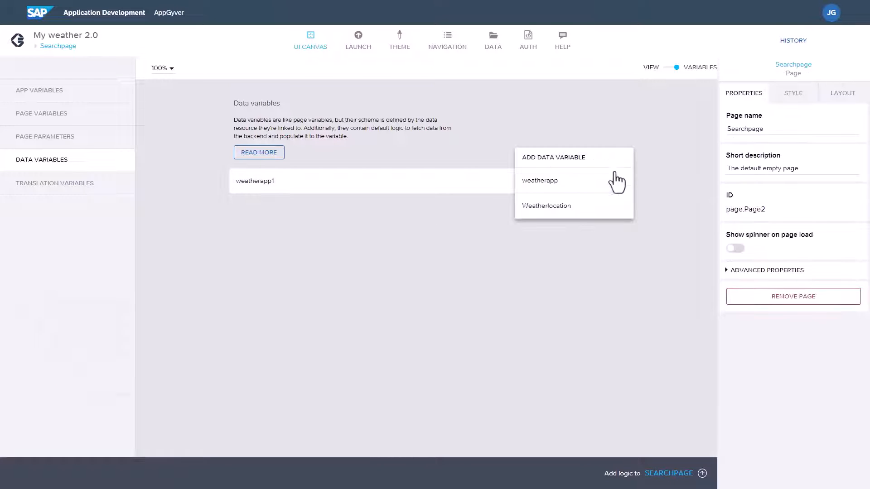
click(591, 208)
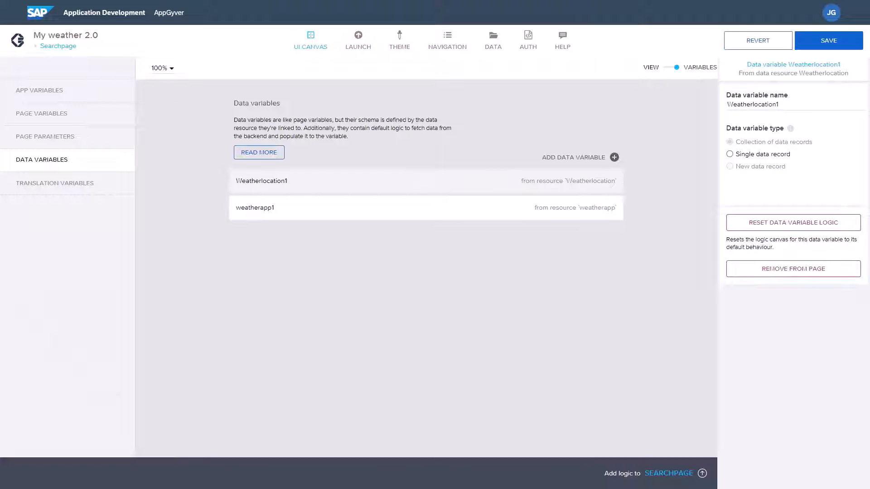
click(730, 155)
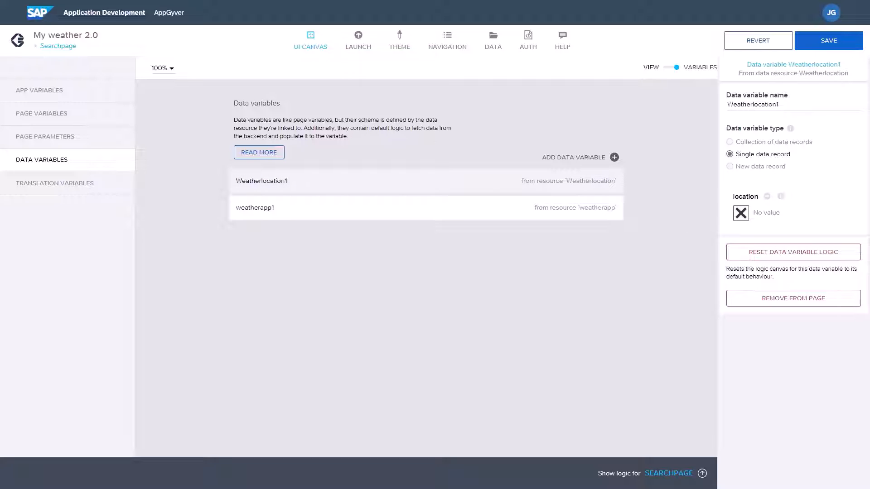
click(826, 42)
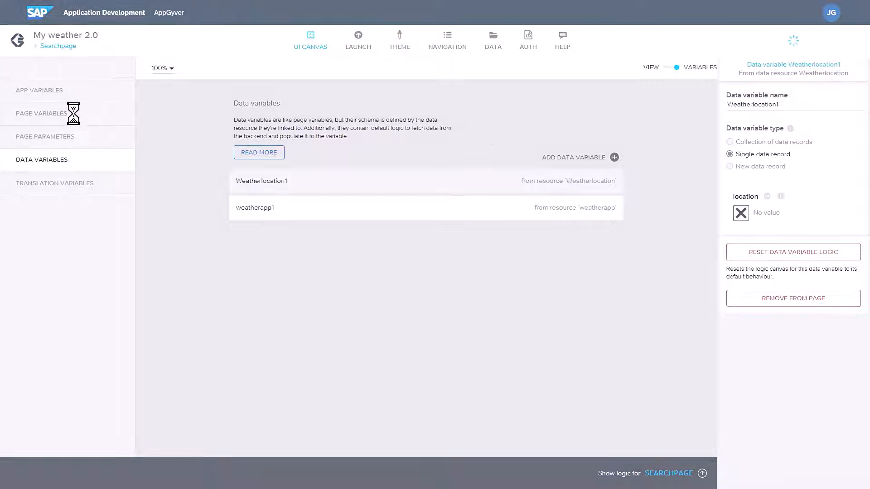
- Add a text page variable named "Location" to the Searchpage and save the app
click(73, 114)
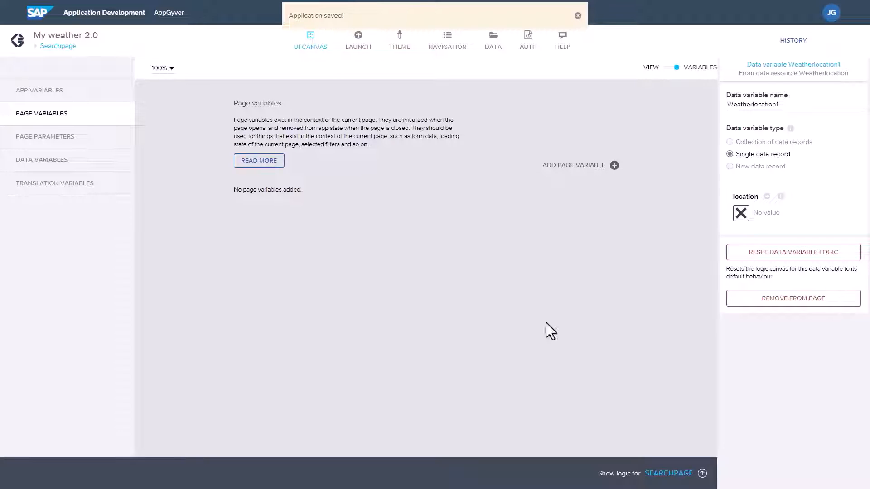
click(616, 165)
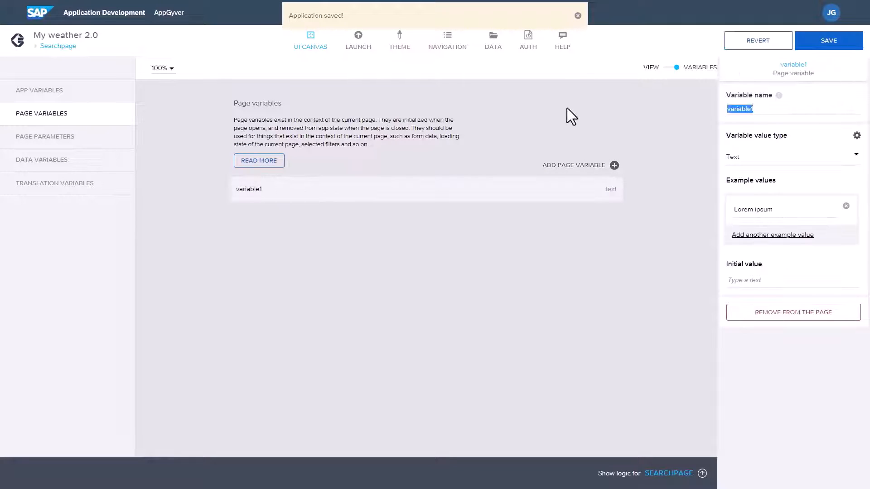
text(Location)
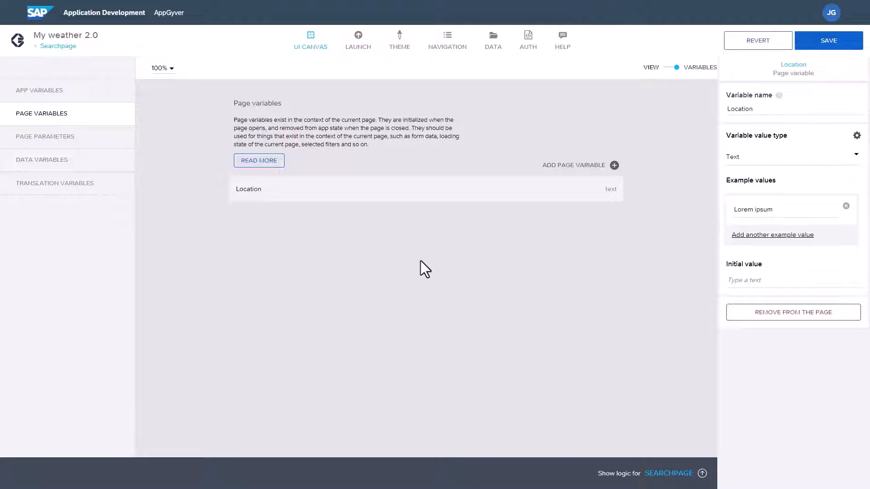
click(836, 40)
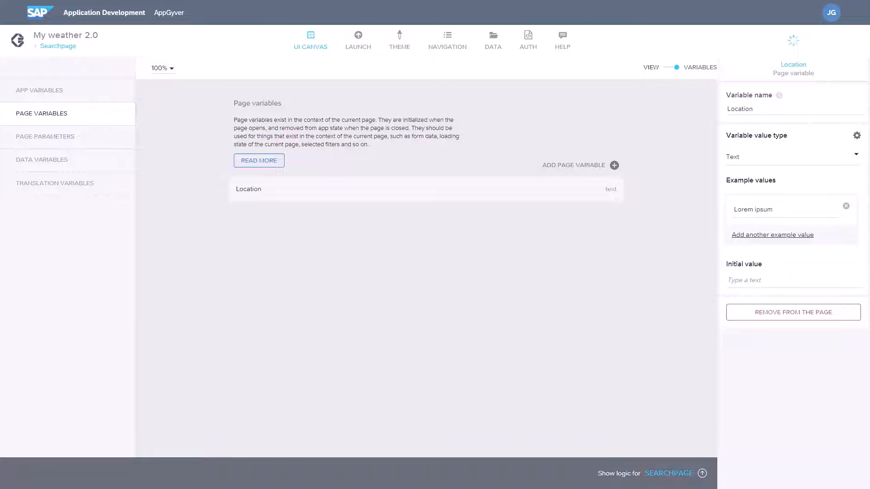
- Bind the value of the Searchpage's Location input field to the Location page variable and save the app
click(671, 68)
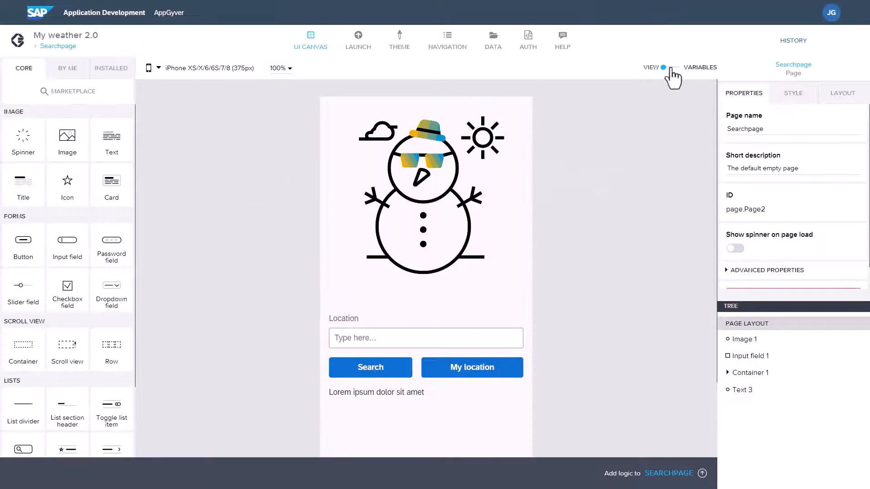
click(436, 248)
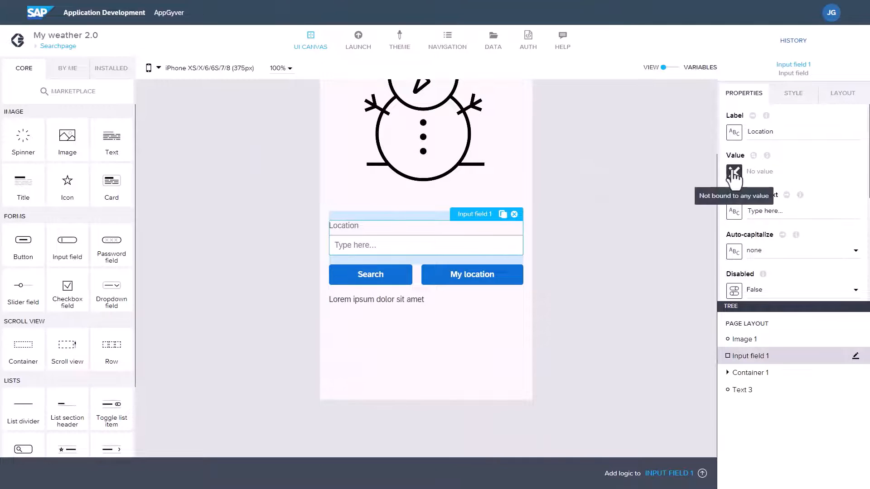
click(734, 172)
click(422, 179)
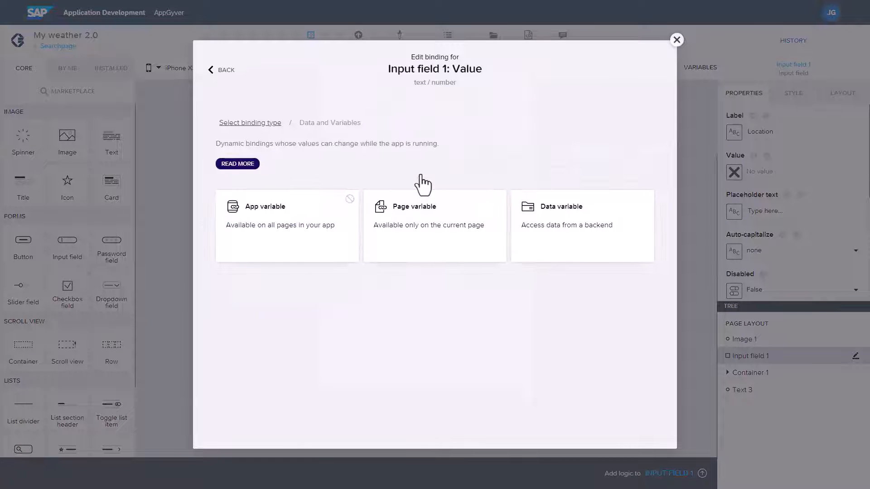
click(422, 218)
click(421, 213)
click(635, 309)
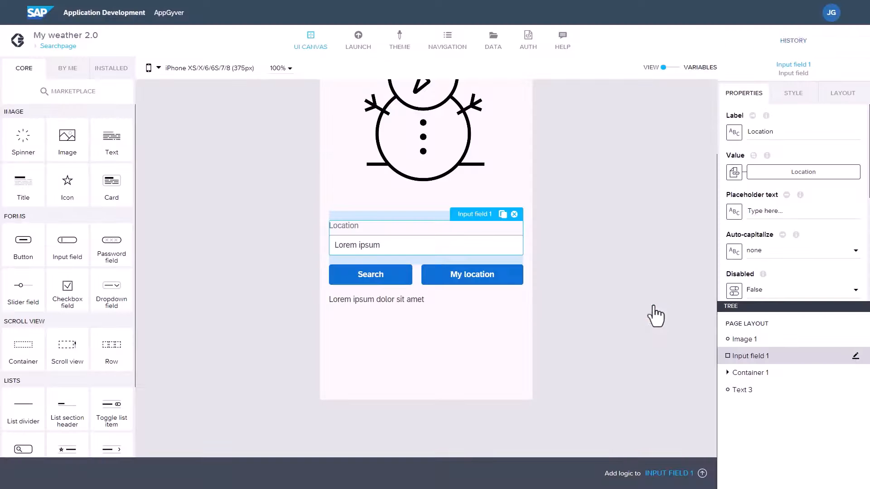
click(630, 303)
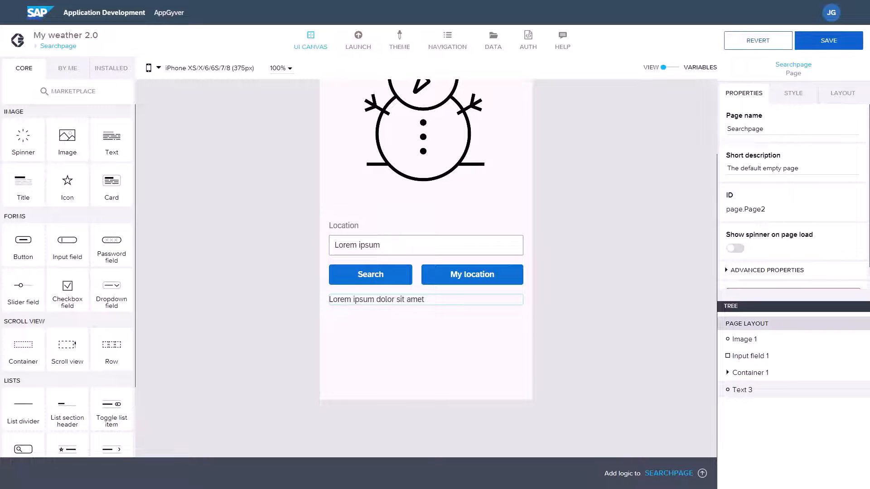
click(376, 300)
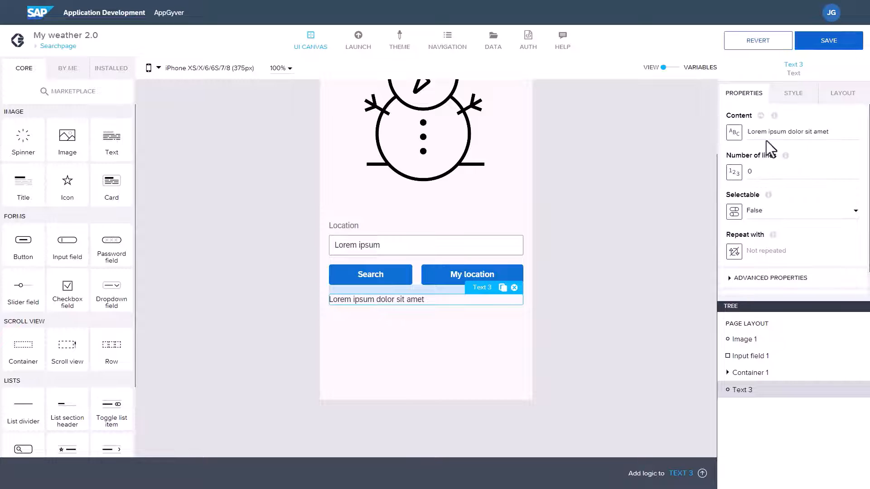
click(808, 40)
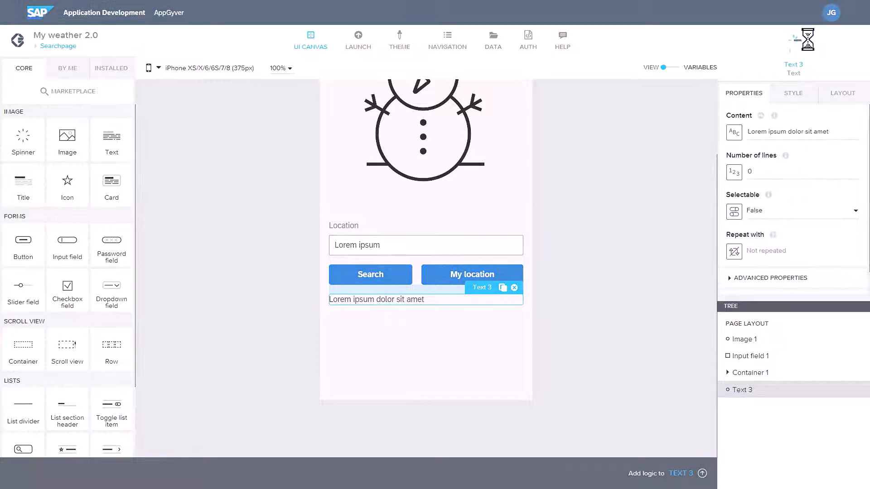
- Bind the content of the text below the buttons to a formula, entering data.Weatherlocation1.main.temp as the expression
click(734, 132)
click(537, 204)
click(538, 206)
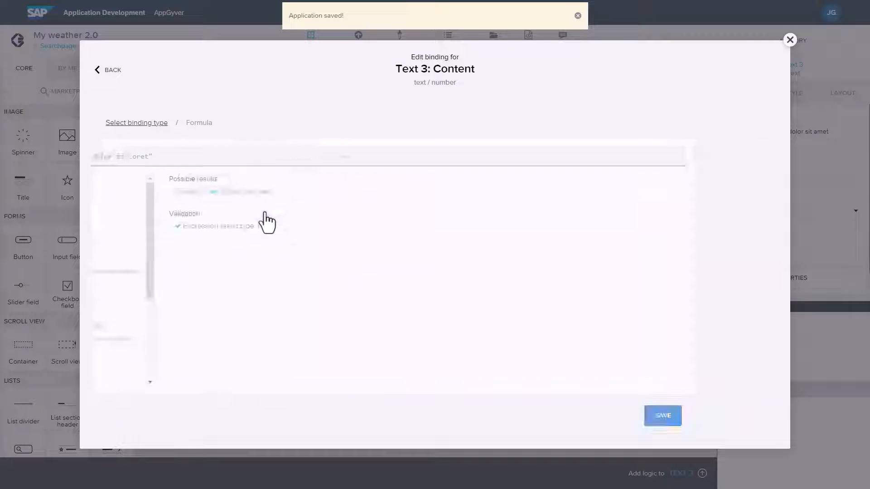
key(BackSpace)
key(BackSpace)
key(BackSpace)
key(BackSpace)
key(BackSpace)
key(BackSpace)
key(BackSpace)
key(BackSpace)
key(BackSpace)
key(BackSpace)
key(BackSpace)
key(BackSpace)
key(BackSpace)
key(BackSpace)
key(BackSpace)
key(BackSpace)
key(BackSpace)
key(BackSpace)
key(BackSpace)
key(BackSpace)
key(BackSpace)
text(data.)
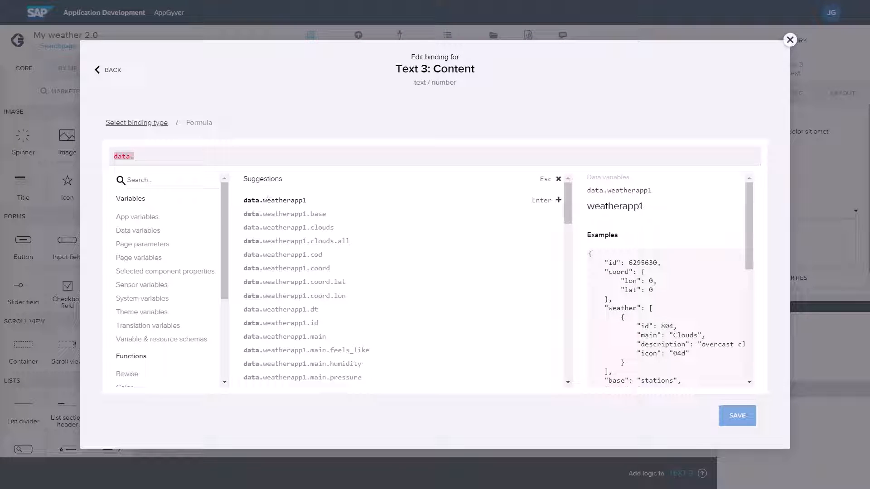
text(wea)
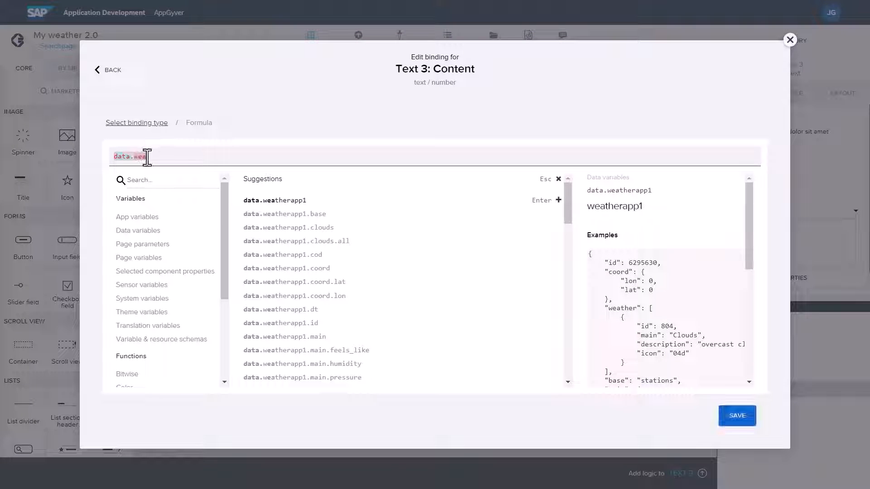
text(therlocat)
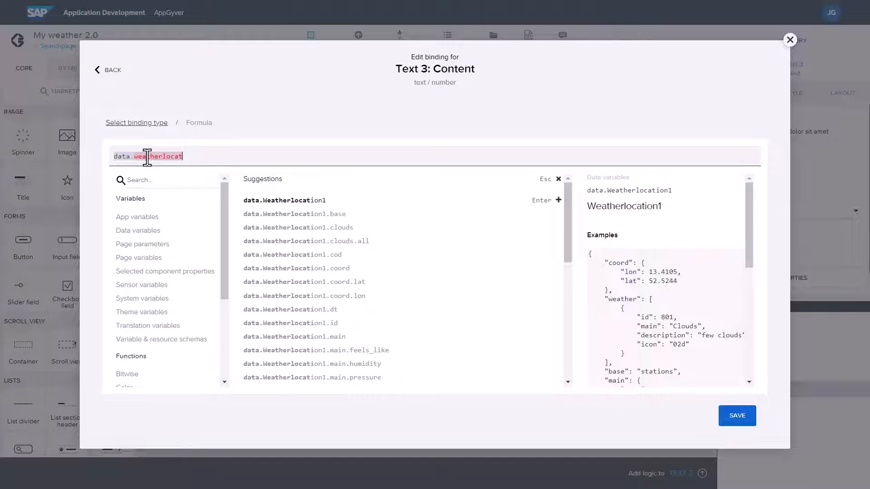
text(io)
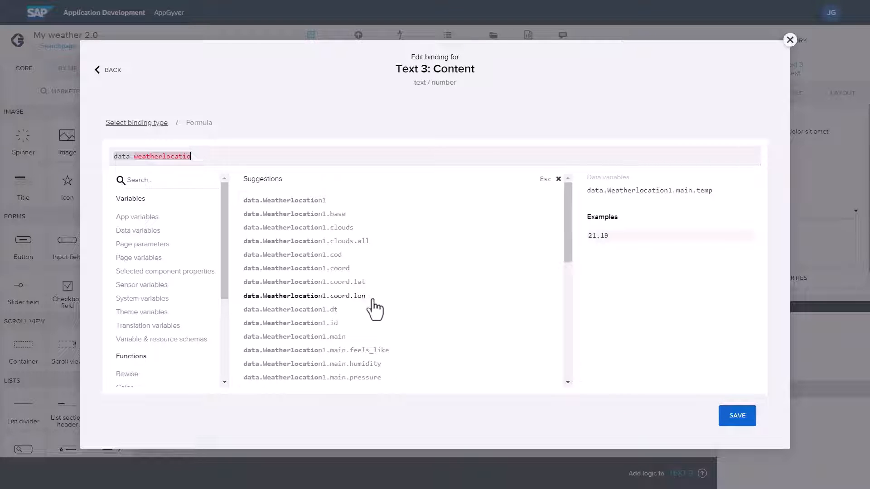
scroll(367, 313, down, 2)
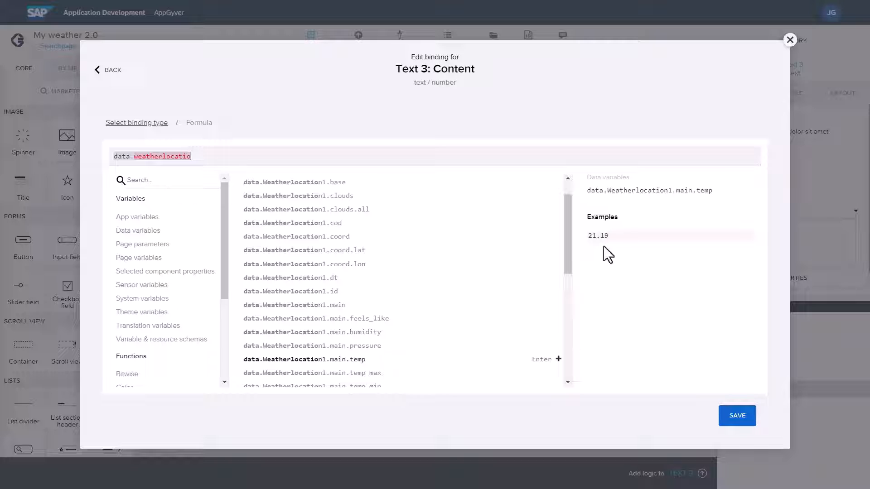
click(558, 359)
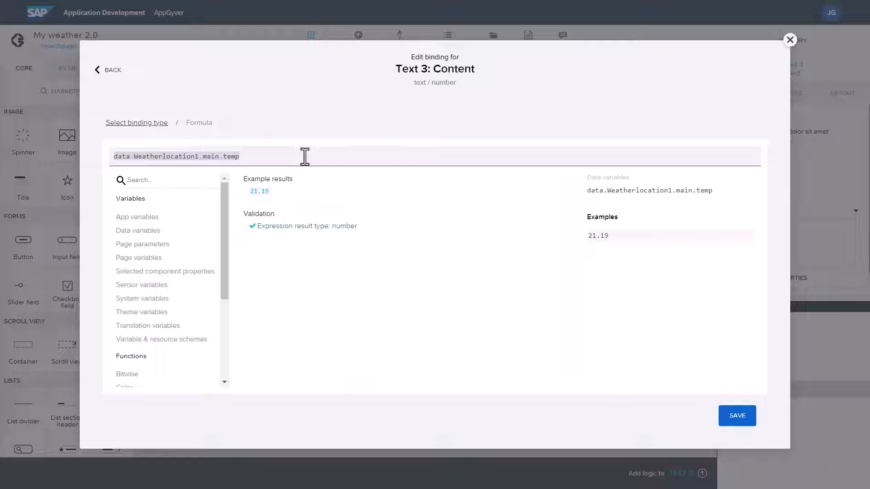
- Append +"C°" to the temperature expression and put the label "Temperatur:" in front of it
text(+")
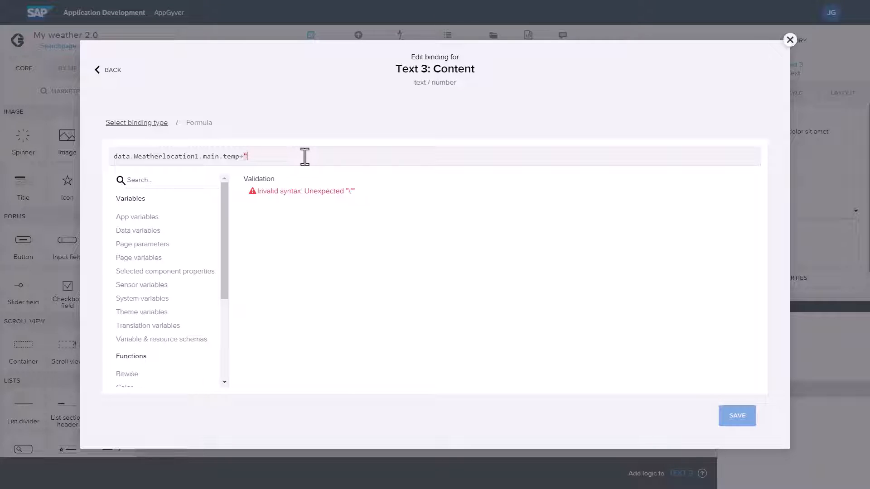
text(C°")
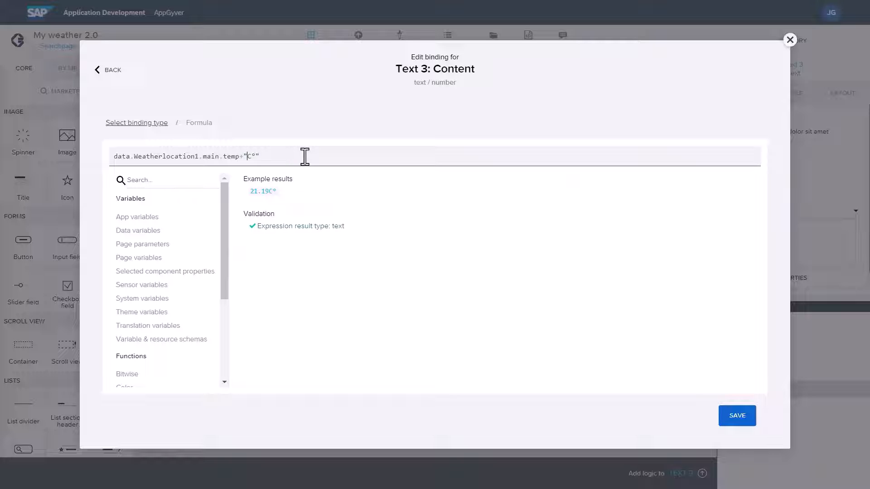
key(Left)
key(Left)
key(Left)
key(Left)
key(Left)
key(Left)
key(Left)
key(Left)
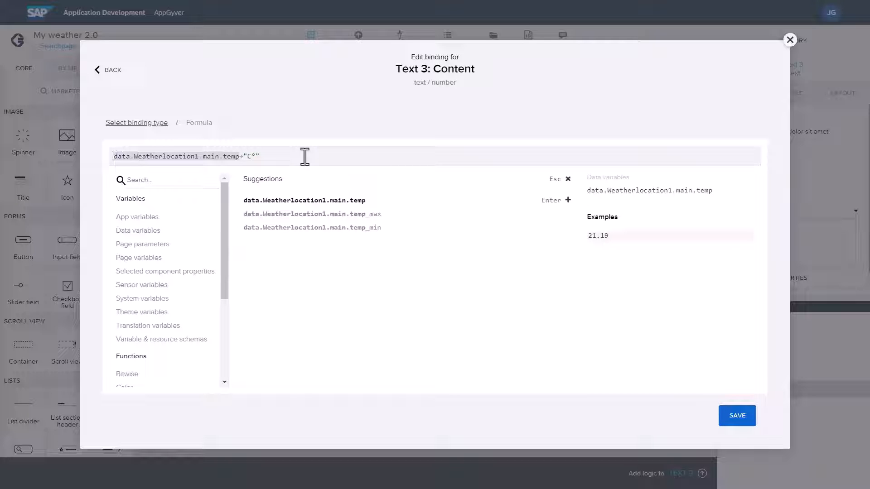
text("Temperatu)
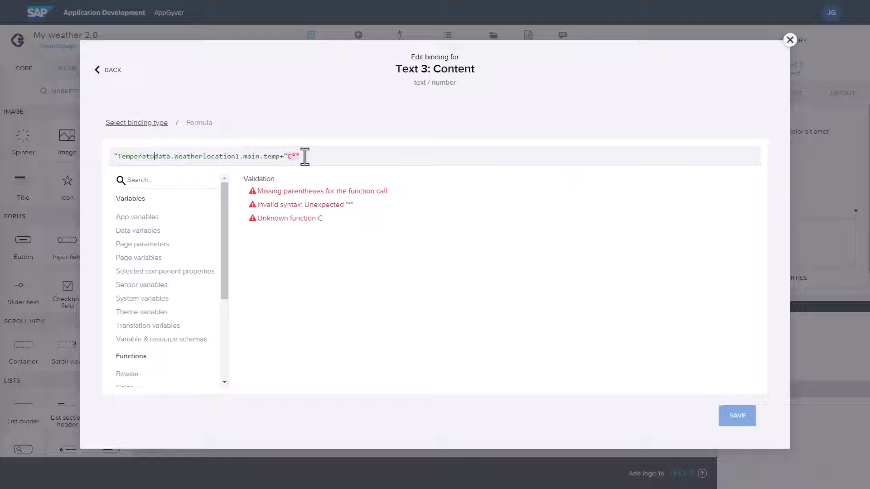
text(r: ")
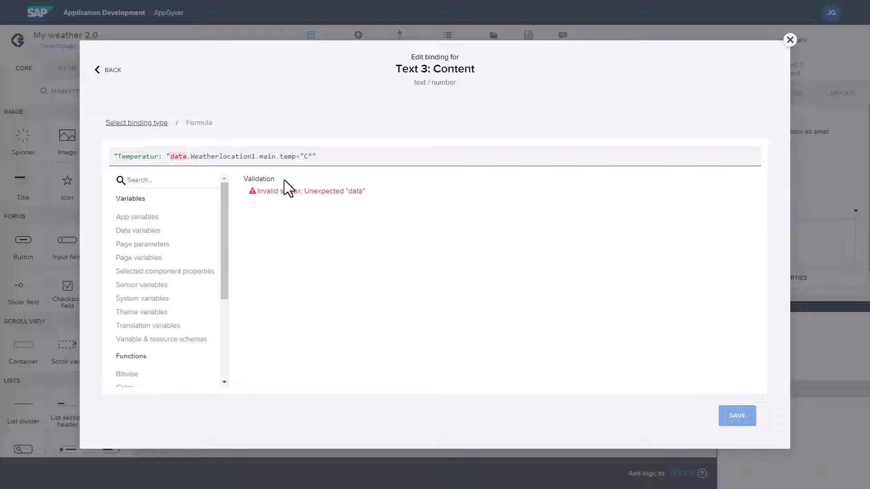
key(BackSpace)
key(BackSpace)
text(")
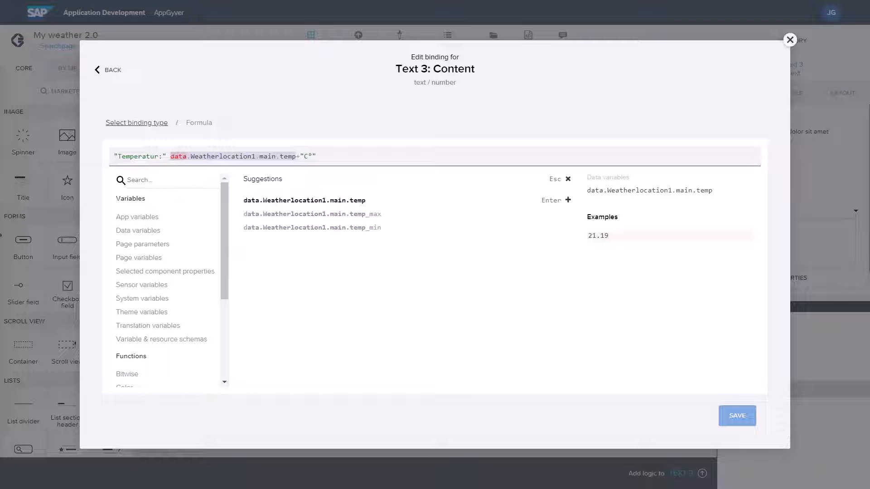
- Delete the data.Weatherlocation1.main.temp reference from the formula and enter it again
click(566, 200)
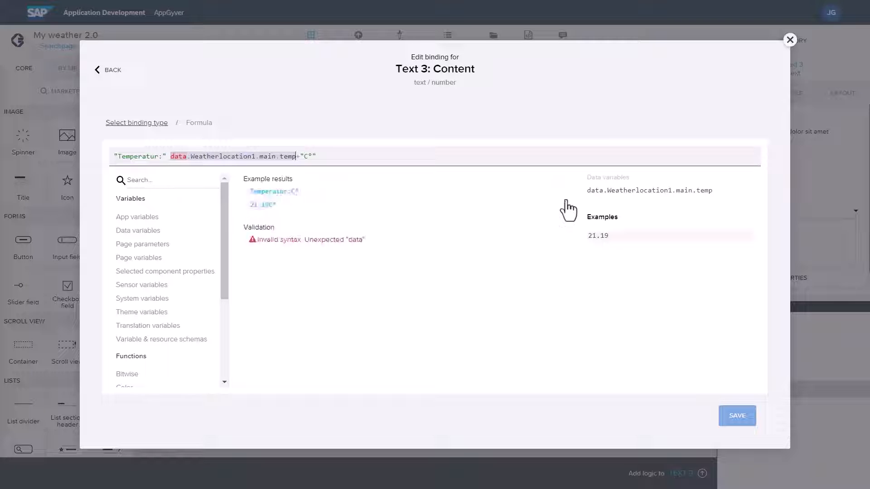
key(BackSpace)
key(BackSpace)
key(BackSpace)
key(BackSpace)
key(BackSpace)
key(BackSpace)
key(BackSpace)
key(BackSpace)
key(BackSpace)
key(BackSpace)
key(BackSpace)
key(BackSpace)
key(BackSpace)
key(BackSpace)
key(BackSpace)
key(BackSpace)
key(BackSpace)
key(BackSpace)
key(BackSpace)
key(BackSpace)
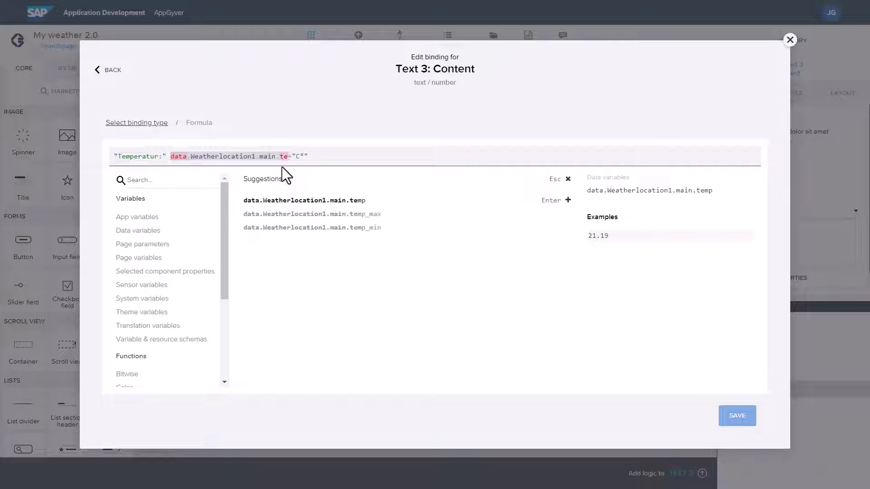
key(BackSpace)
key(BackSpace)
key(BackSpace)
key(BackSpace)
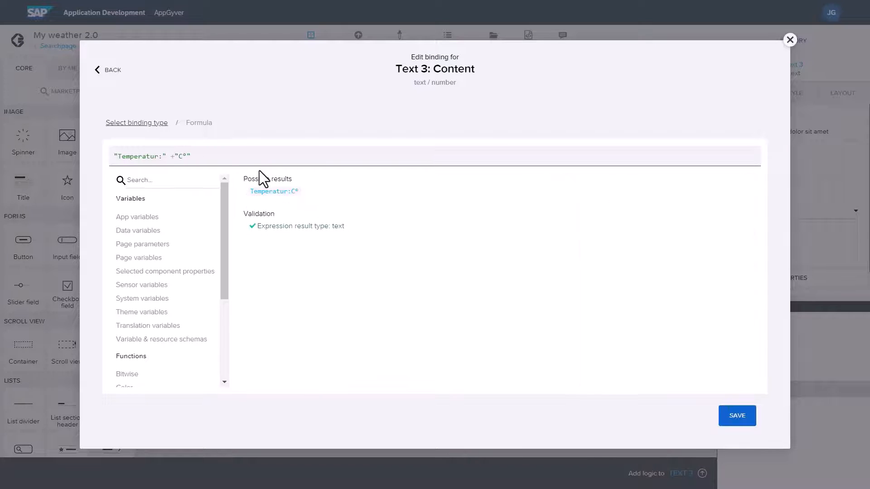
text(dat)
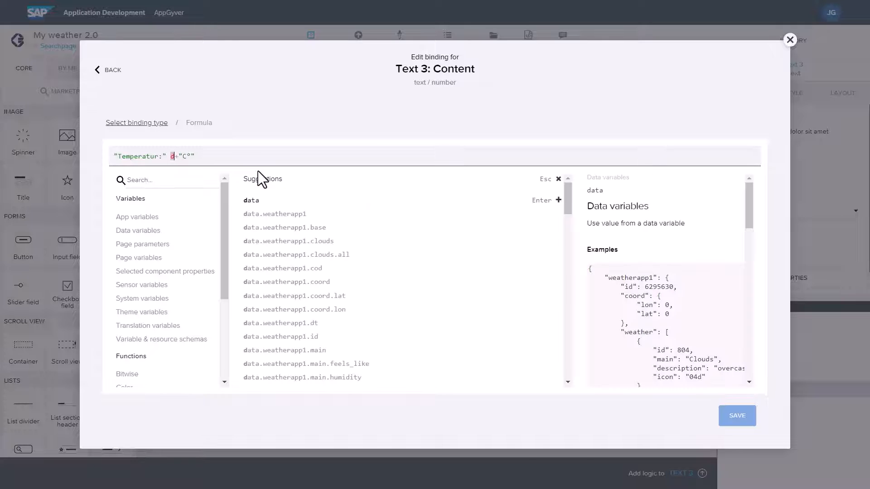
text(a.Weatherlocation1.m)
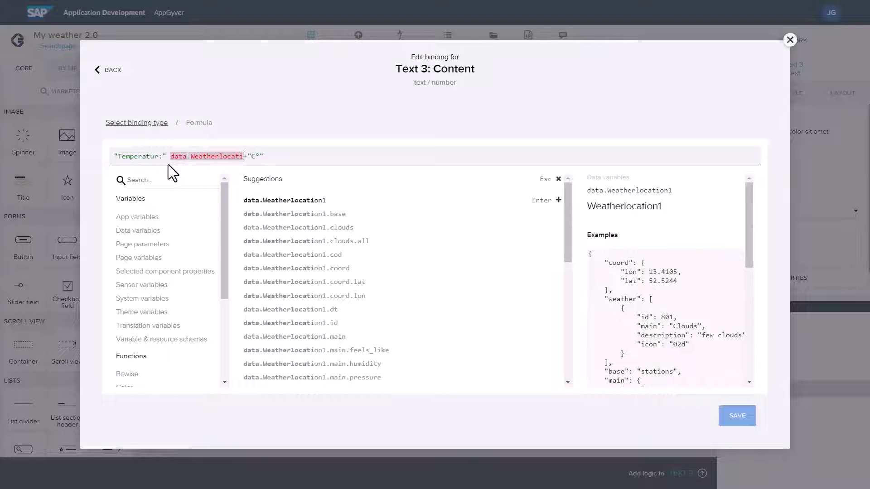
text(ain.temp)
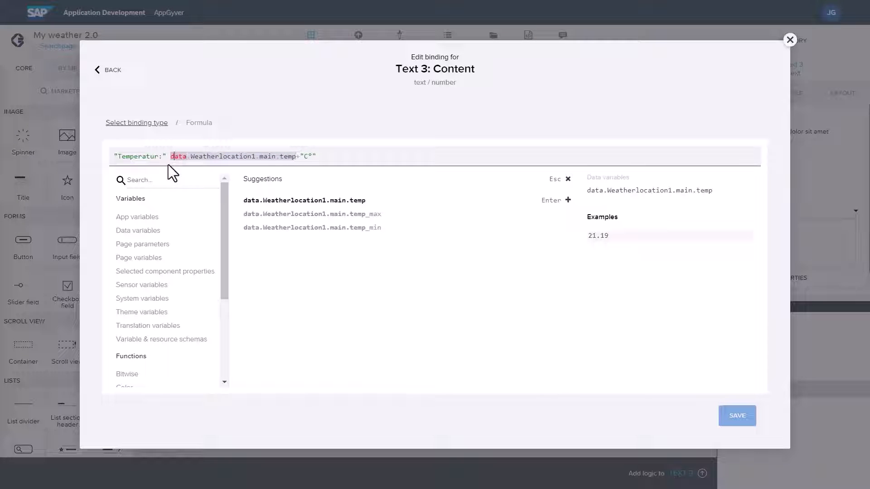
- Join the label and the temperature reference with +, add a space after the colon in "Temperatur: ", and save the binding
text(+)
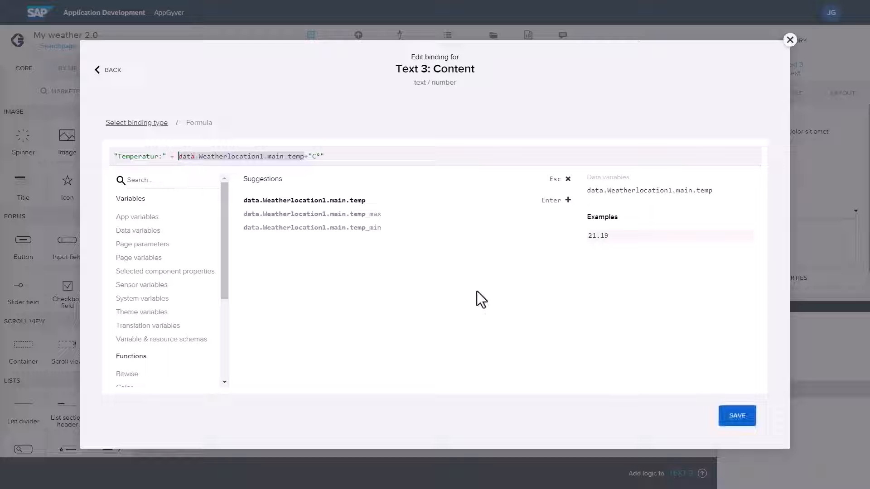
click(312, 157)
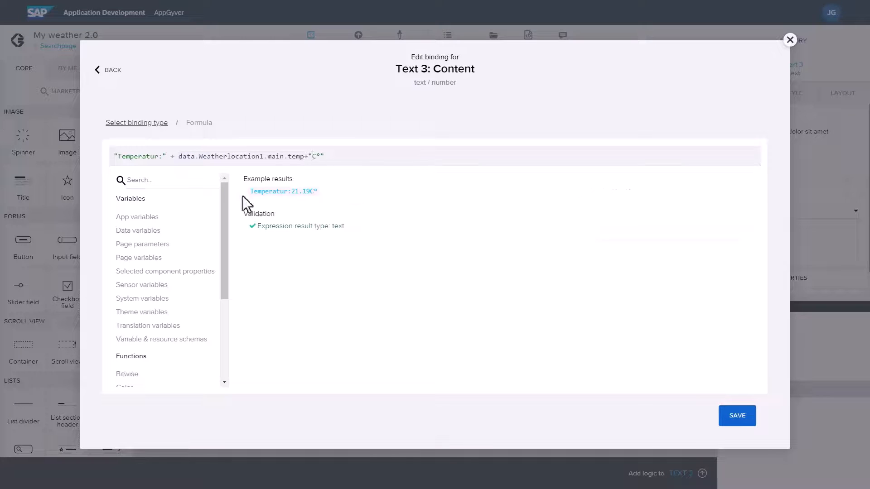
click(164, 156)
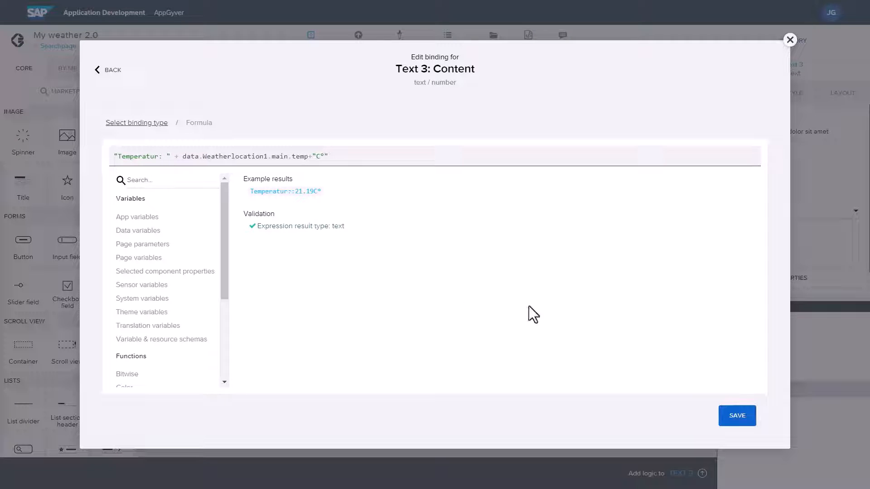
click(728, 424)
click(743, 417)
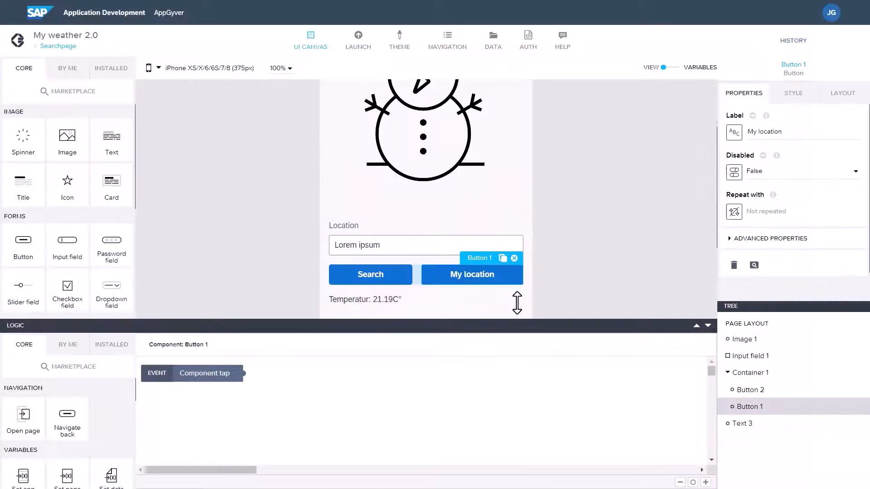
- Connect an Open page function to the My location button's Component tap event, target Homepage, and save the app
drag(23, 386, 374, 358)
drag(320, 358, 244, 343)
drag(404, 361, 364, 353)
click(793, 241)
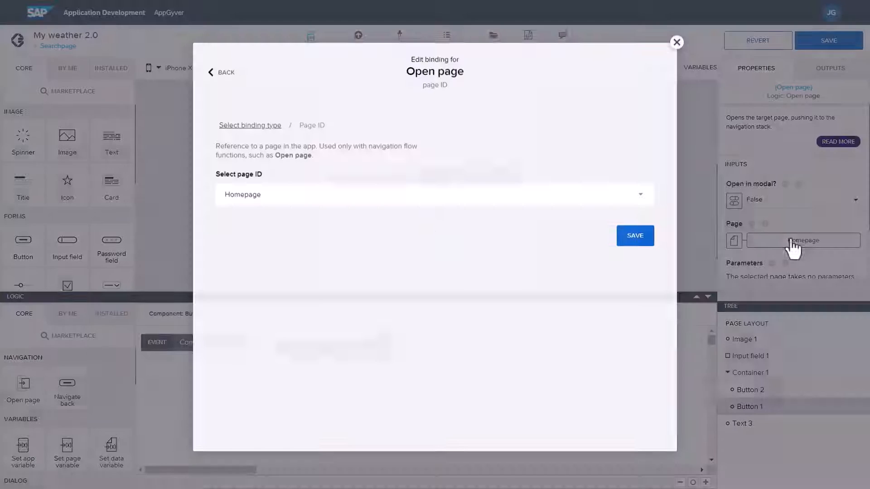
click(268, 193)
click(635, 252)
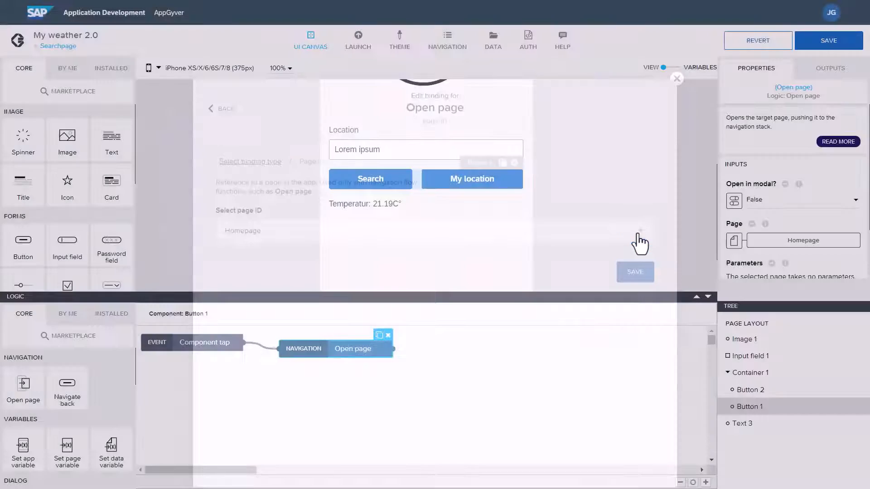
click(839, 43)
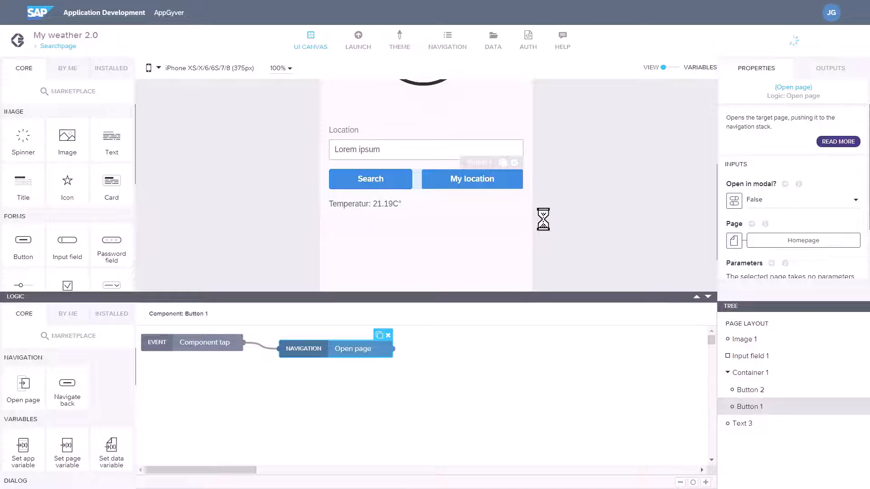
- Connect a Get record function to the Search button's Component tap event
click(362, 177)
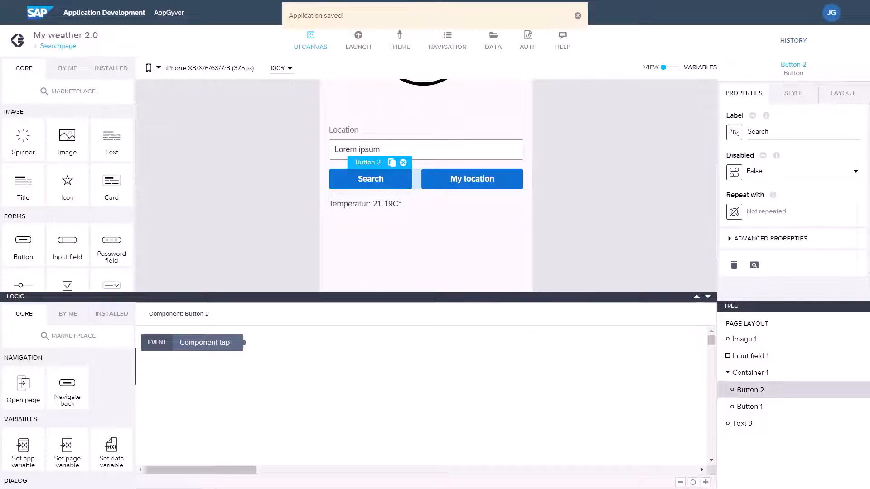
scroll(117, 390, down, 5)
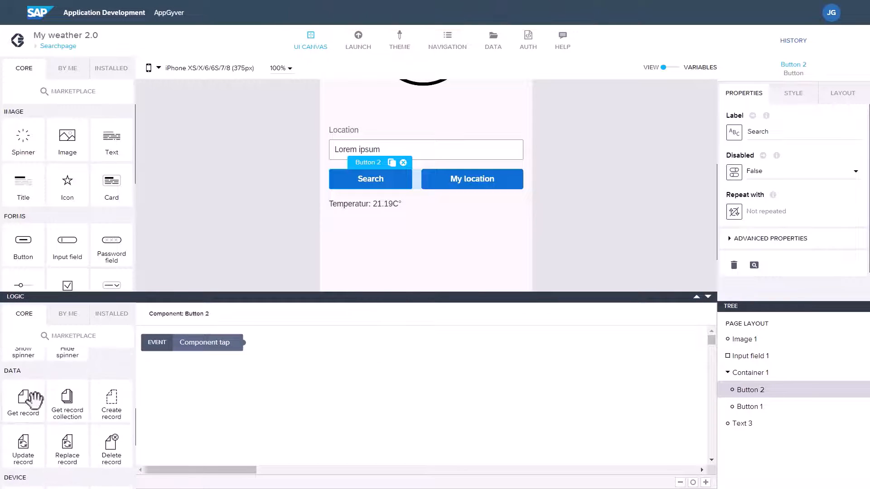
drag(26, 399, 243, 342)
click(327, 353)
drag(327, 353, 314, 350)
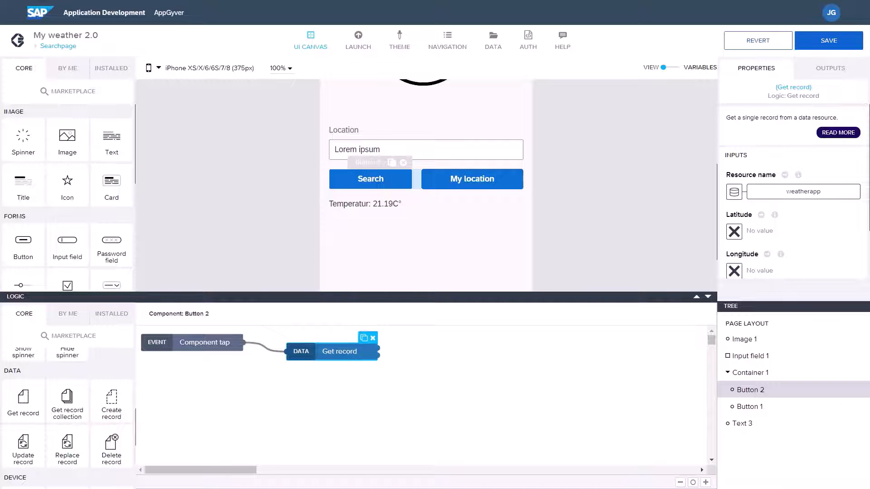
- Set the Get record function's resource name to Weatherlocation
scroll(817, 223, down, 2)
scroll(817, 222, up, 2)
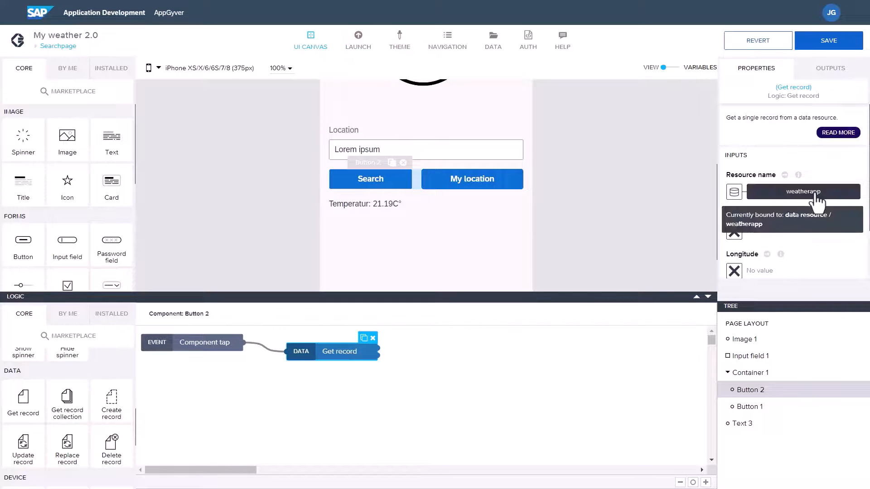
click(798, 191)
click(399, 222)
click(394, 250)
click(652, 268)
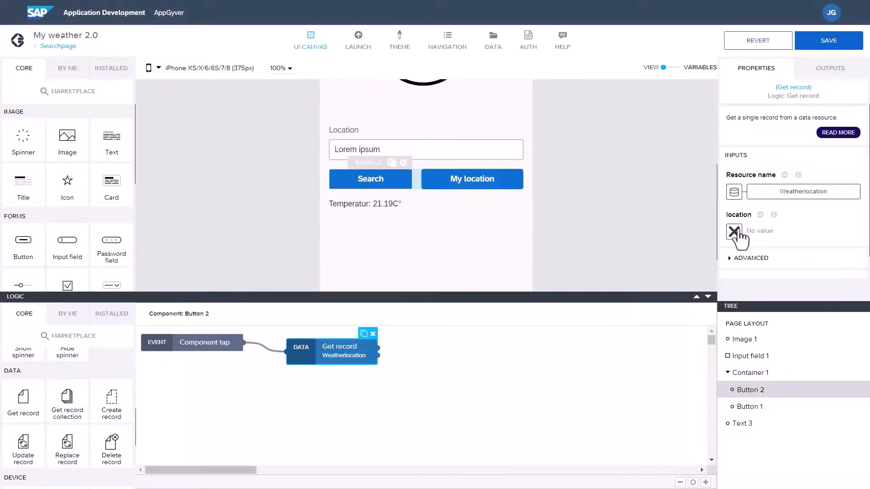
- Bind the Get record function's location input to the Location page variable and save the app
click(733, 231)
click(553, 177)
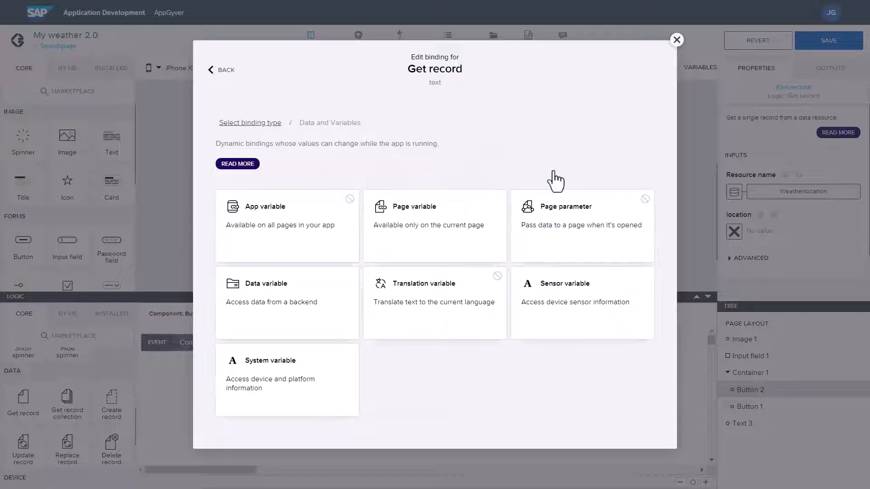
click(437, 243)
click(639, 254)
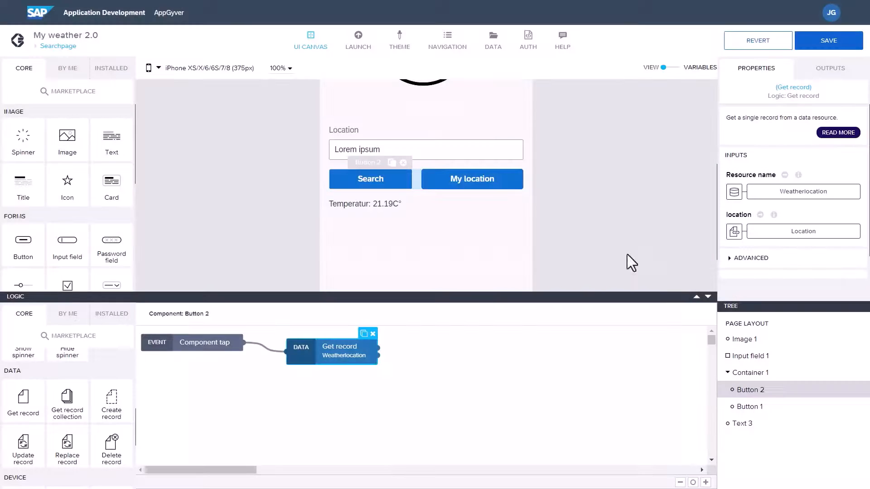
click(377, 145)
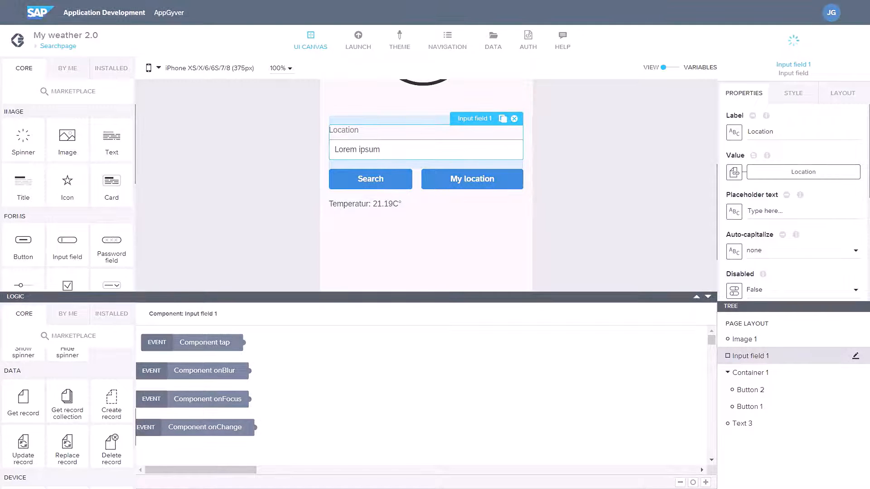
click(374, 178)
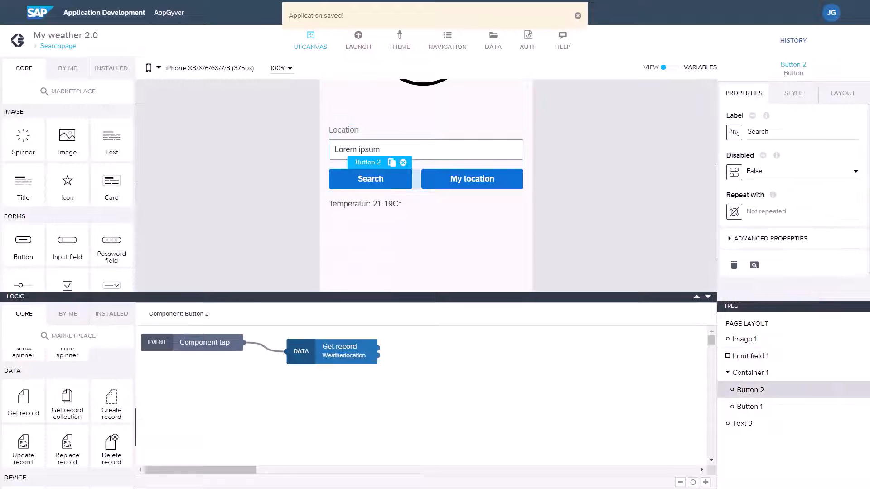
- Connect a Set data variable function to the Get record function's first output in the Search button's logic
scroll(113, 399, down, 15)
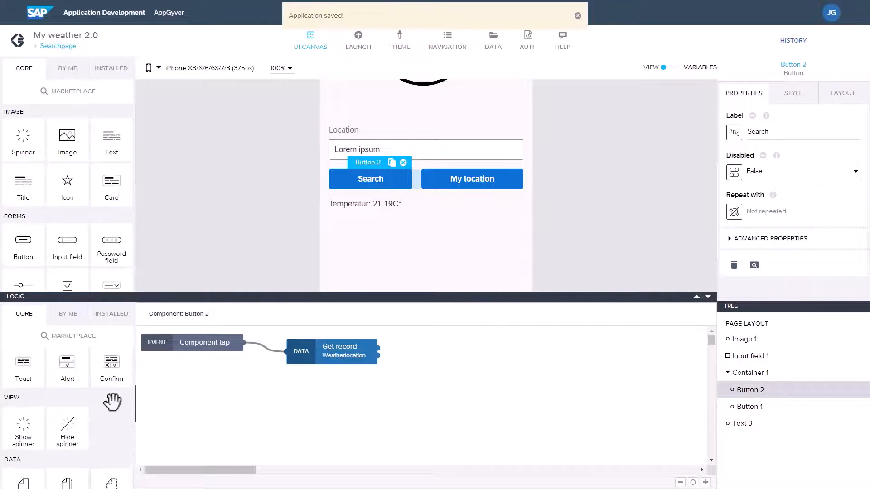
scroll(112, 401, down, 1)
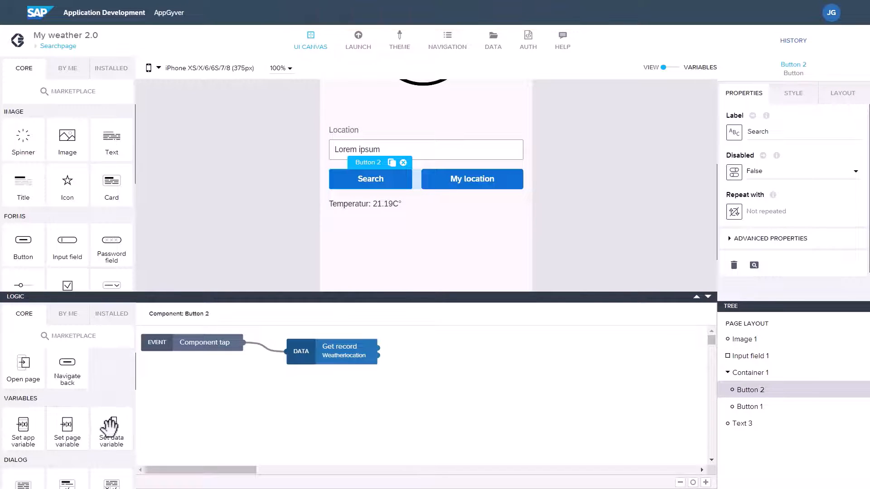
drag(111, 426, 468, 358)
drag(418, 347, 379, 348)
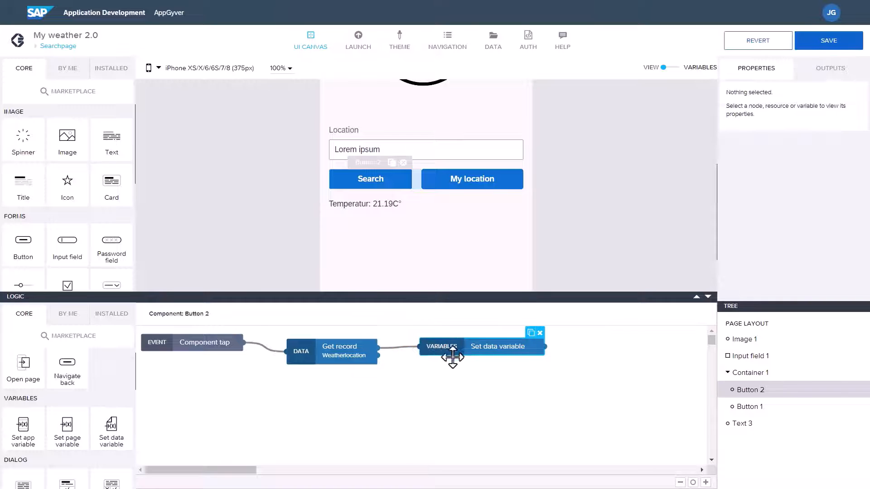
drag(464, 348, 454, 351)
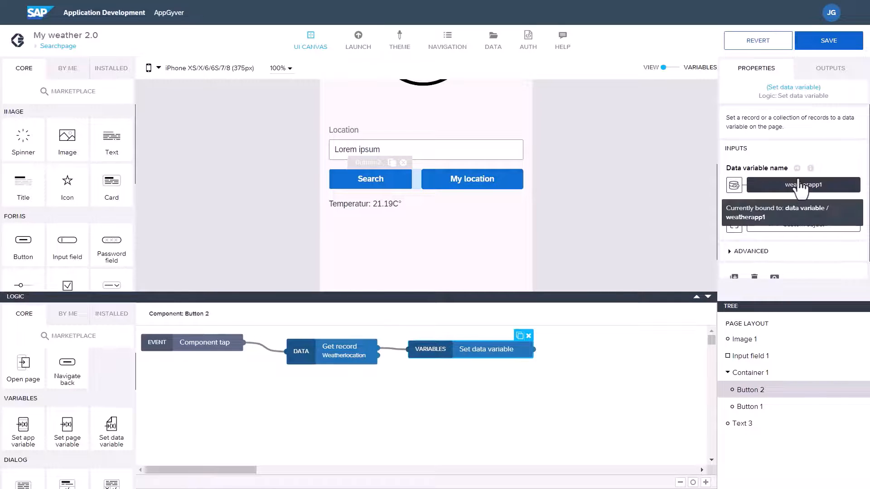
- Set the Set data variable function's data variable name to Weatherlocation1
click(734, 185)
click(388, 232)
click(627, 254)
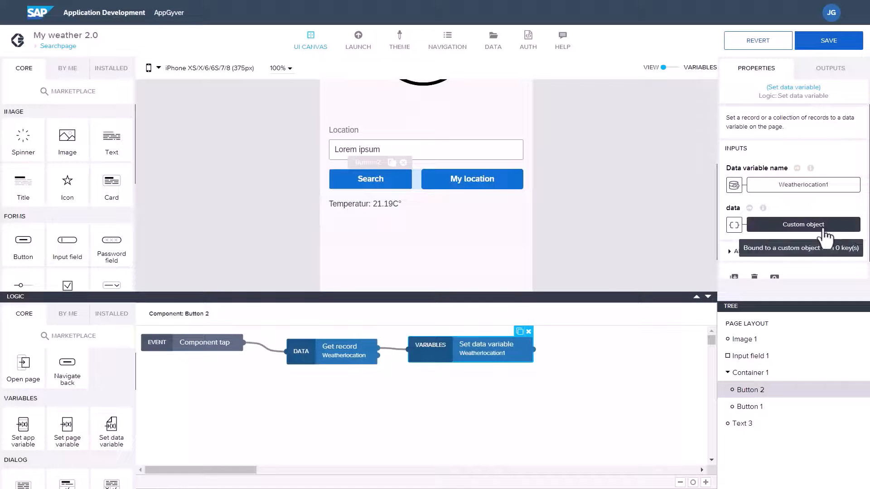
- Bind the Set data variable function's data input to the Get record function's Record output and save the app
click(803, 224)
click(676, 40)
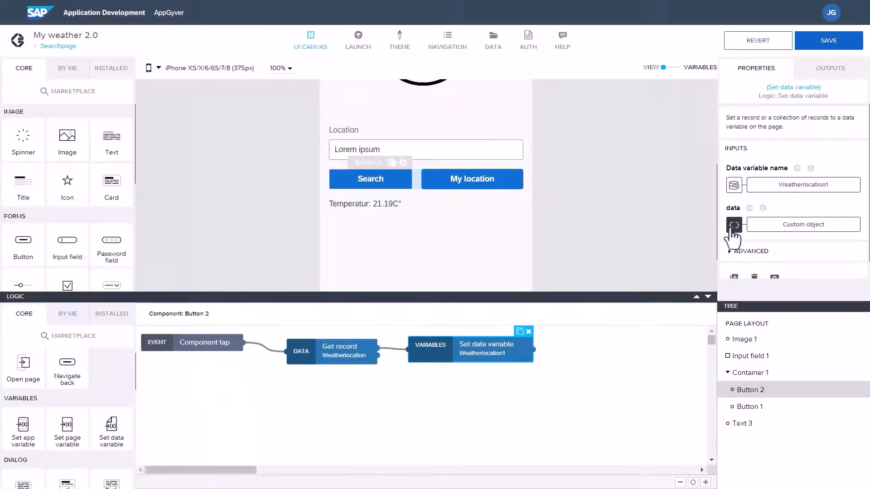
click(734, 225)
click(422, 251)
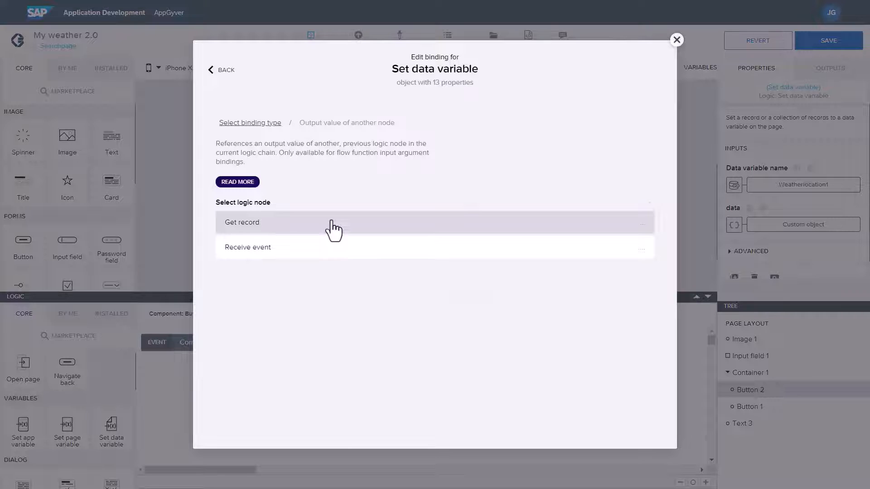
click(334, 222)
click(320, 287)
click(634, 320)
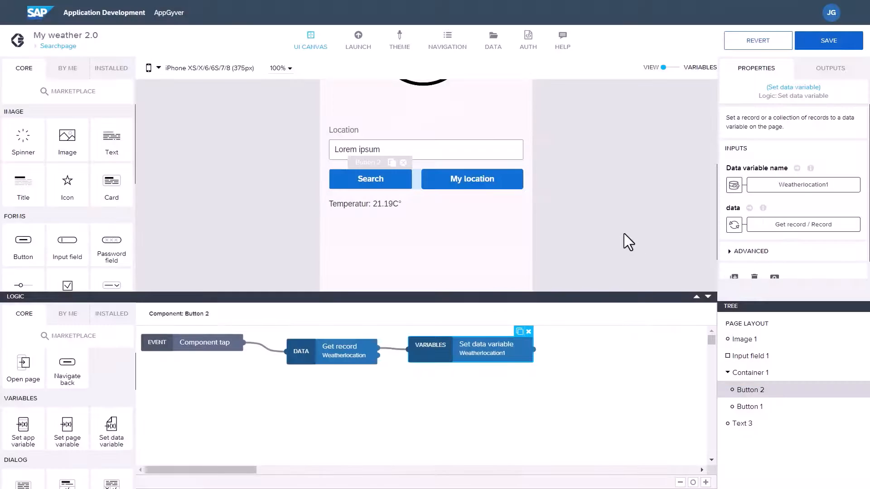
click(828, 40)
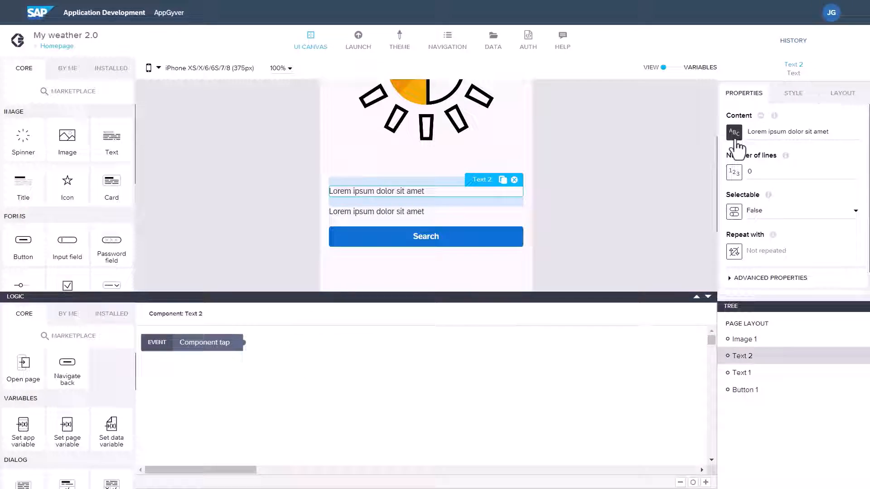
- Add a data variable from the weatherapp resource to the Homepage
click(734, 134)
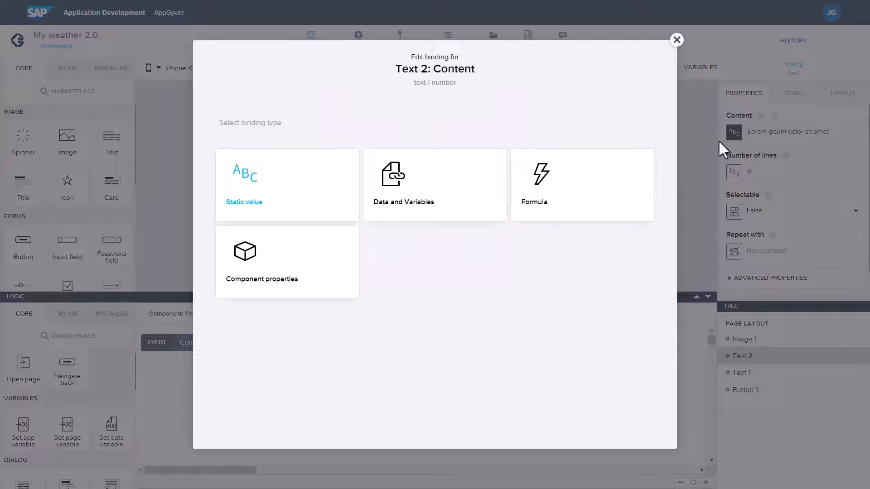
click(447, 217)
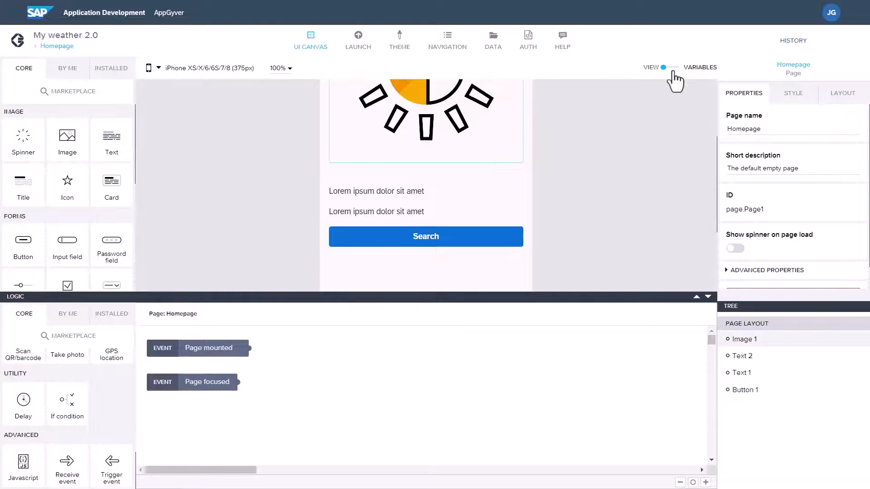
click(673, 68)
click(45, 159)
click(609, 163)
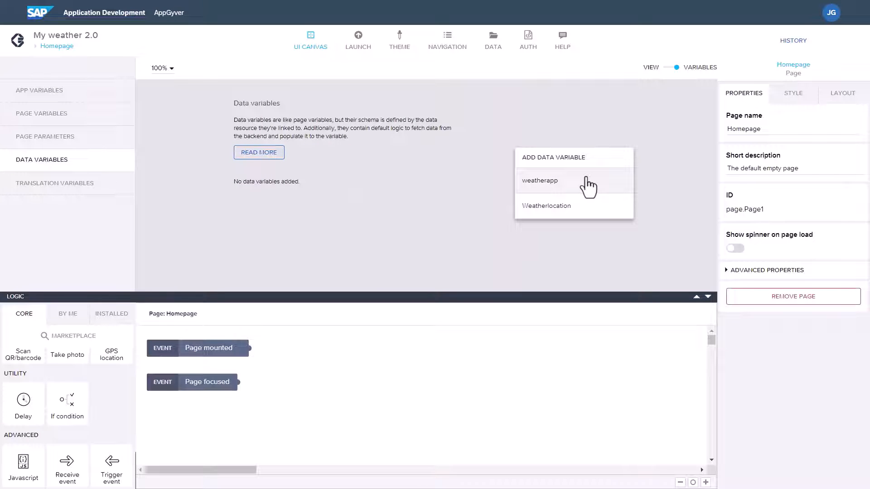
click(587, 184)
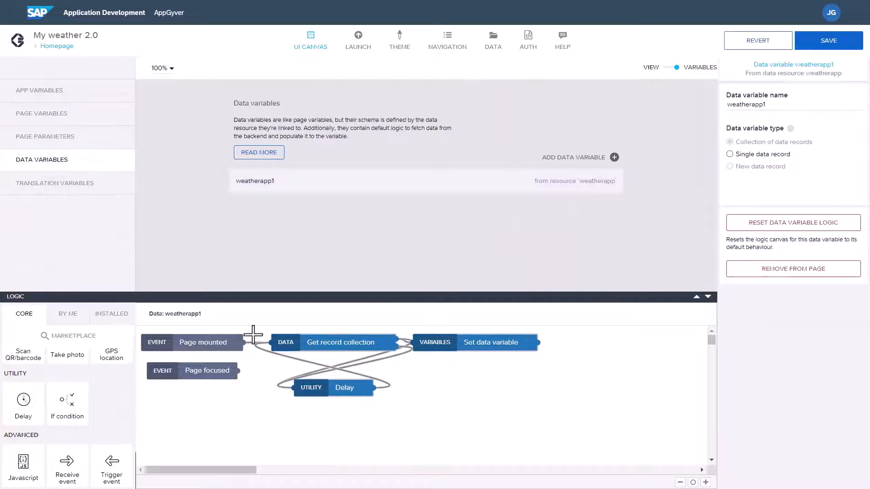
- Make weatherapp1 a single data record, remove its default Get record, Set data variable and Delay logic, and save the app
click(745, 155)
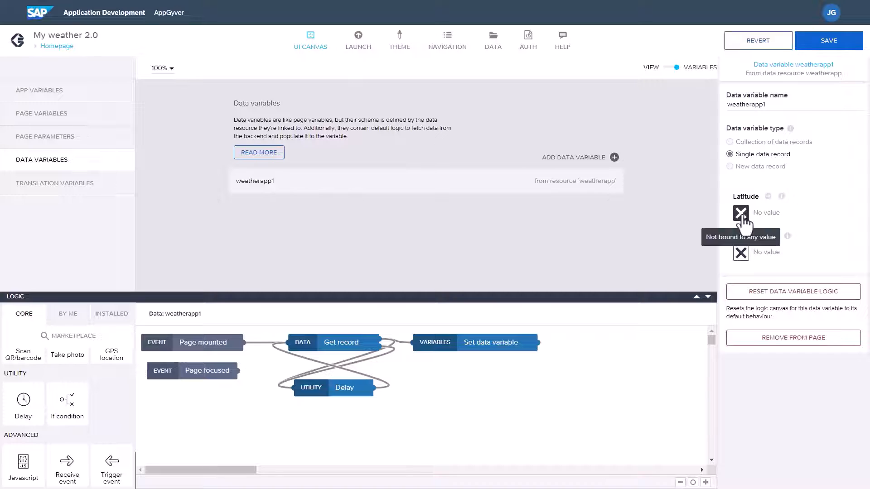
click(741, 214)
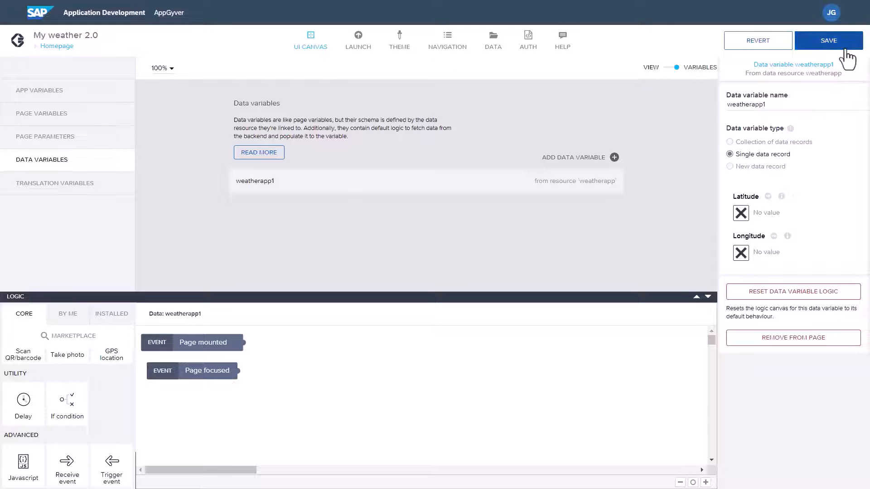
click(841, 47)
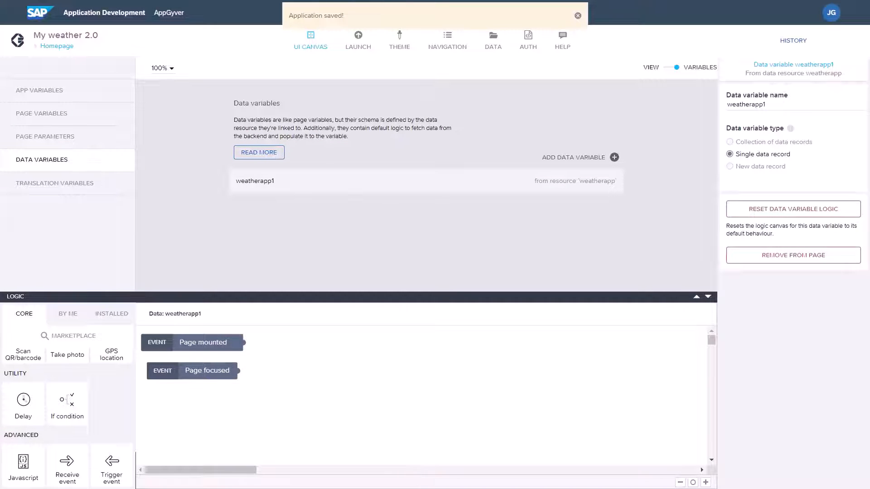
- Bind the content of the Homepage's Text 2 component to the weatherapp1.name data variable field
click(663, 67)
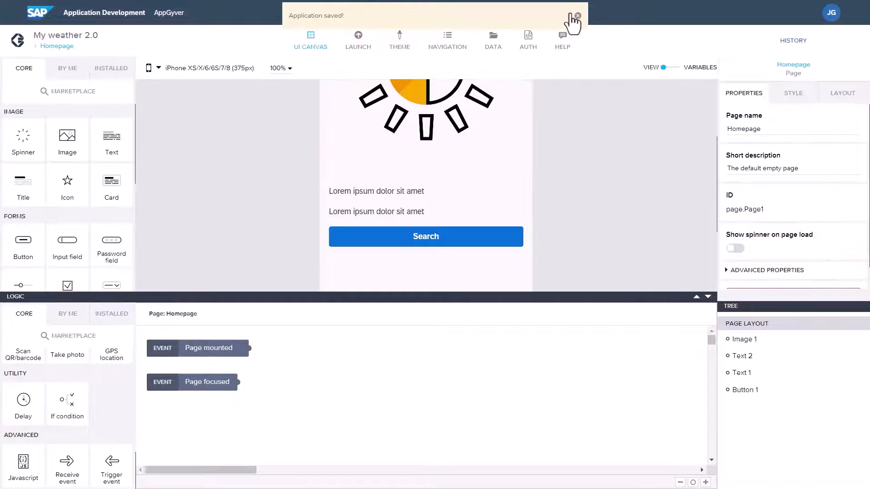
click(577, 15)
click(399, 191)
click(736, 138)
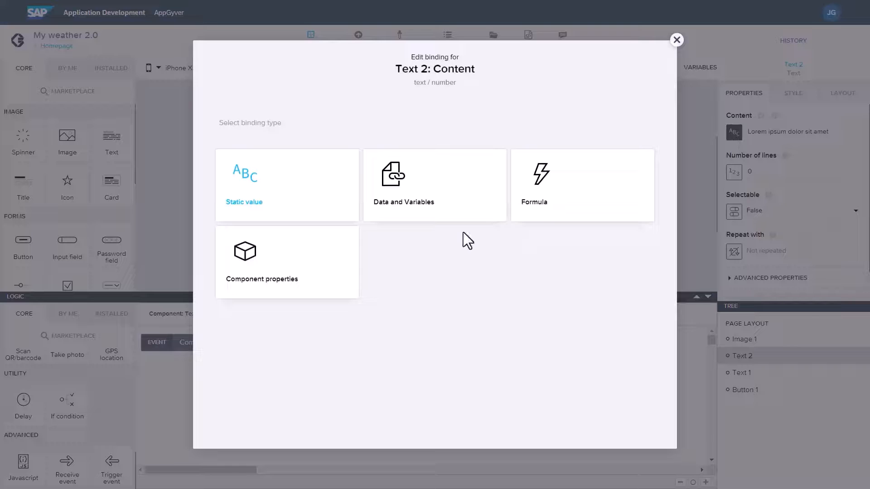
click(444, 182)
click(323, 297)
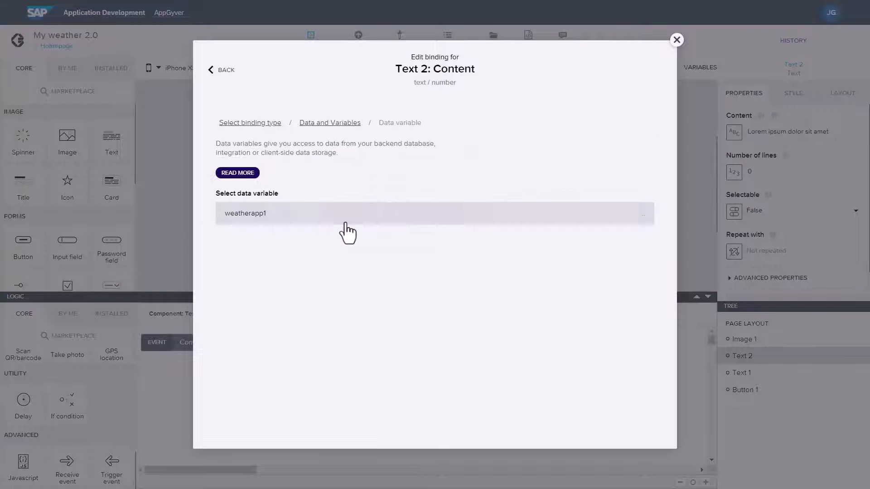
click(346, 231)
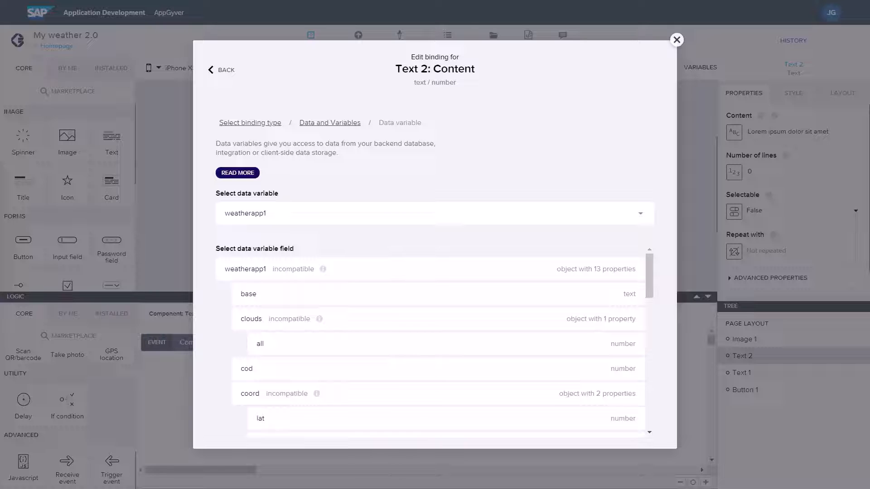
scroll(540, 334, down, 4)
scroll(540, 334, up, 4)
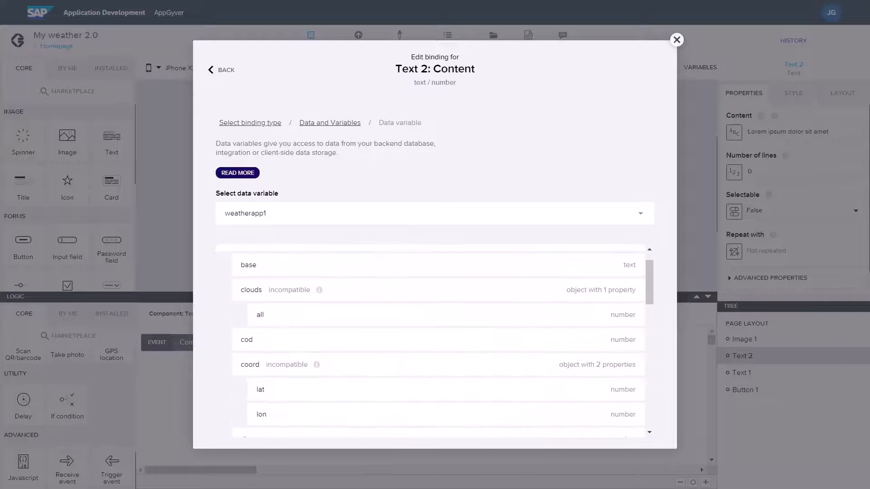
scroll(540, 334, down, 7)
click(402, 320)
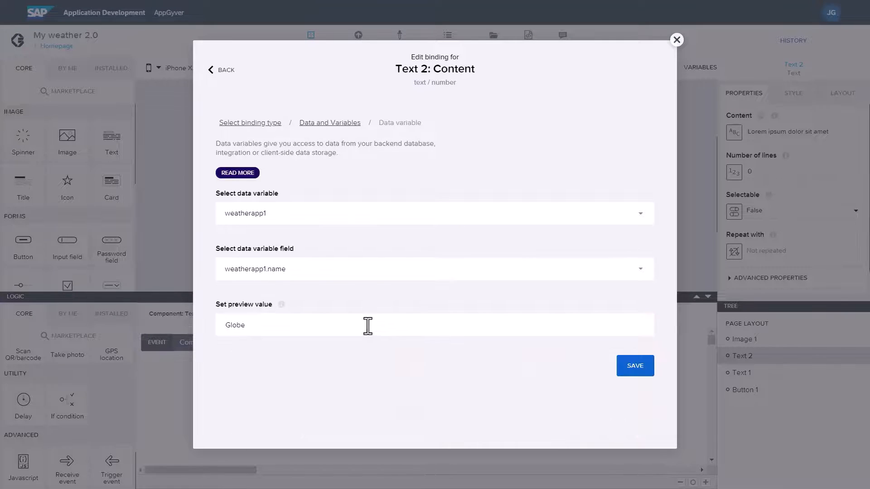
click(635, 365)
- Open a formula for Text 1's content and append +data.weatherapp1.main.temp+"C°" to the placeholder text
click(743, 373)
click(734, 133)
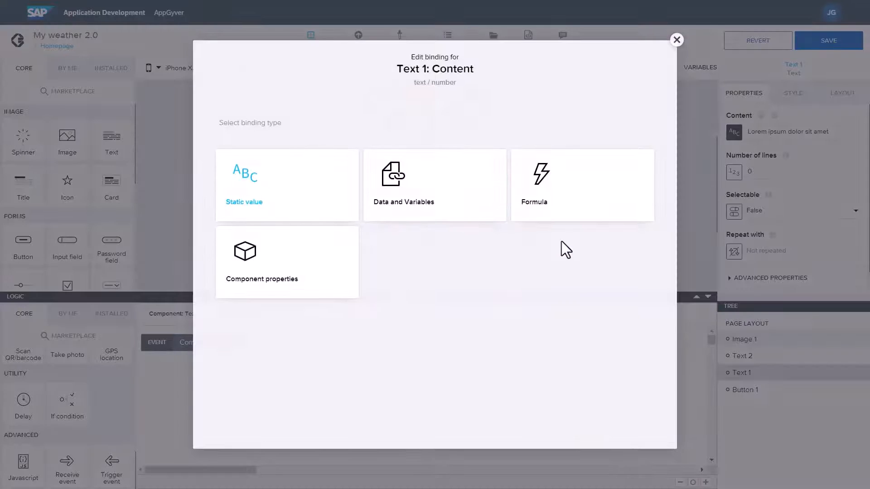
click(561, 199)
click(292, 217)
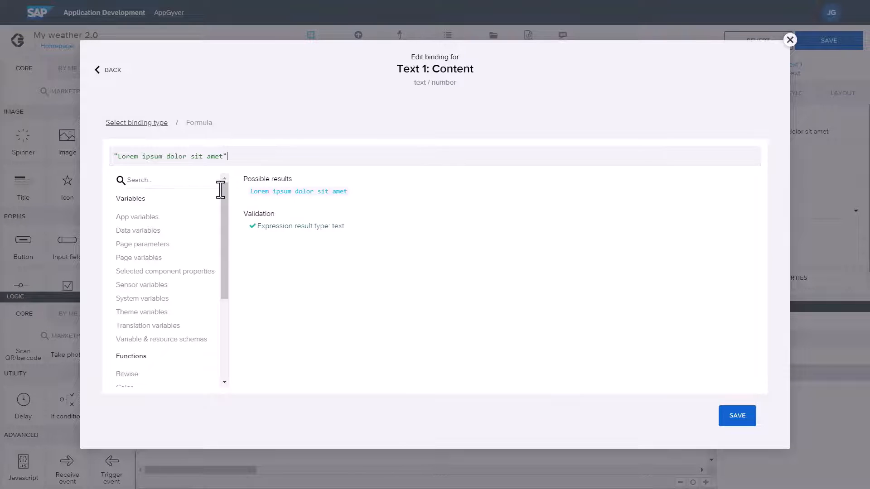
text(+dat)
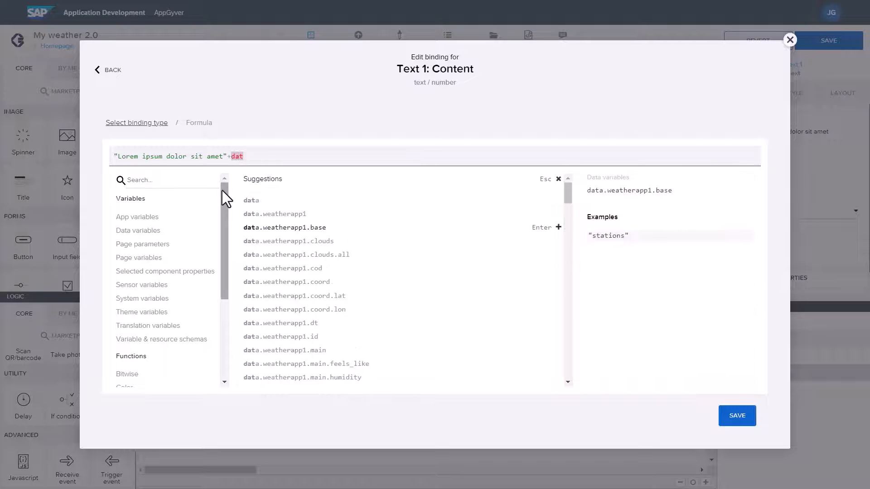
text(a.weath)
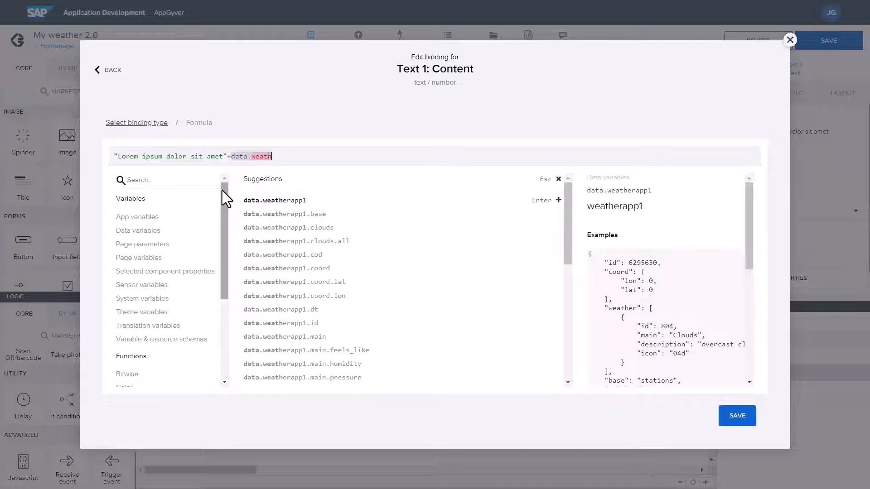
text(erapp1.)
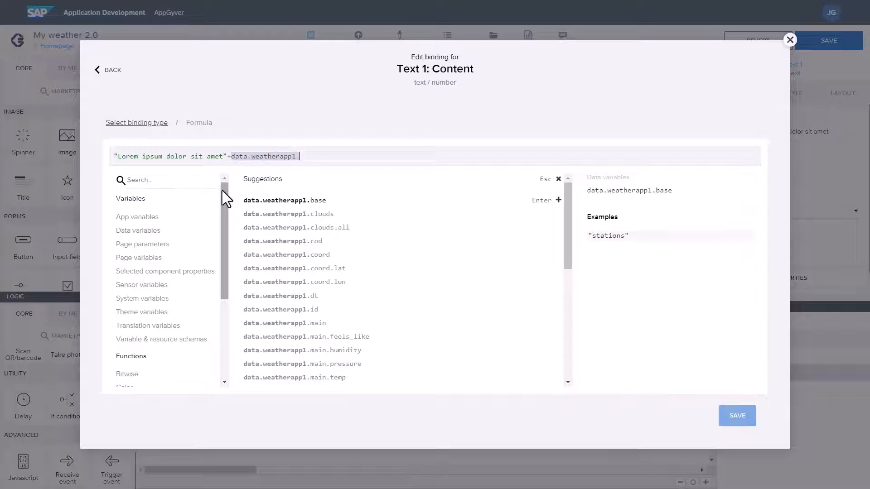
text(m)
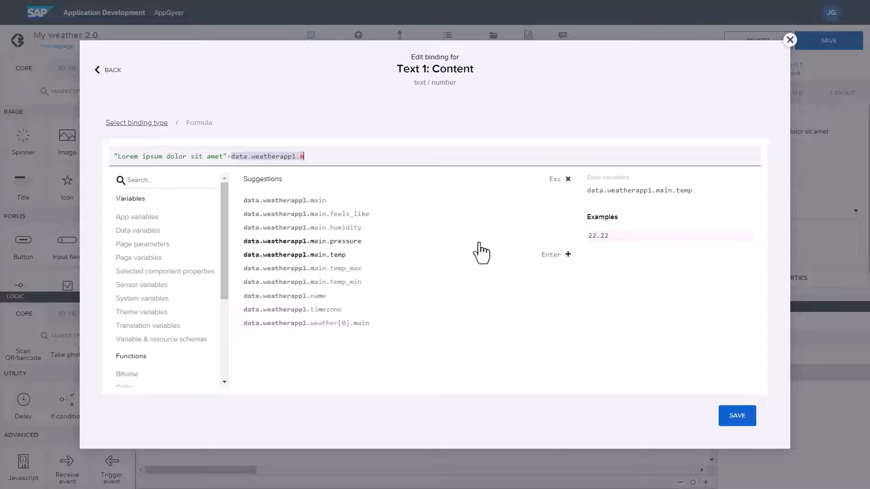
click(568, 255)
text(+")
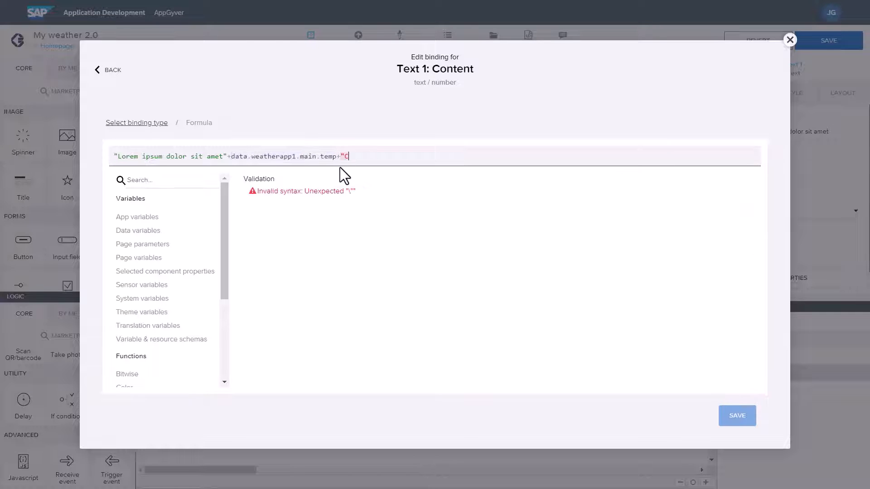
text(C°")
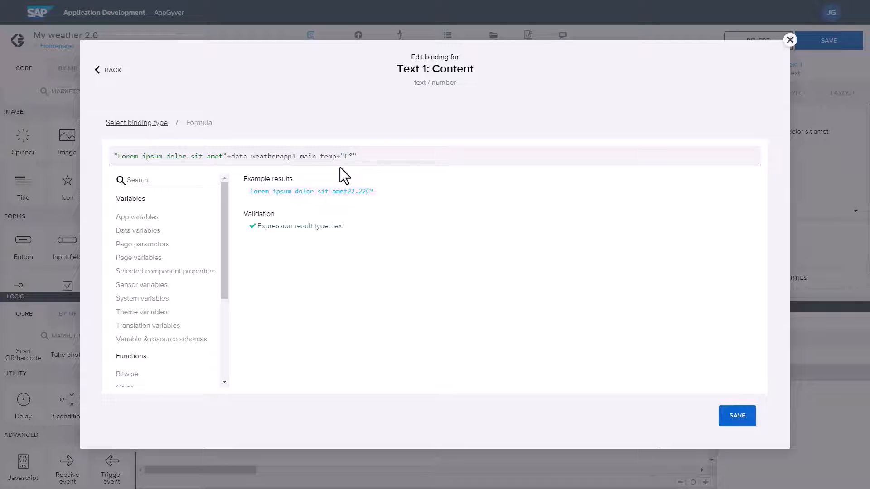
- Replace the formula's placeholder text with "Temperatur: ", save the Text 1 binding and save the app
key(Left)
key(Left)
key(Left)
key(Left)
key(Left)
key(Left)
key(Left)
key(Left)
key(Left)
key(Left)
key(Left)
key(Left)
key(Left)
key(Left)
key(Left)
key(Left)
key(Left)
key(Left)
key(Left)
key(Left)
key(BackSpace)
key(BackSpace)
key(BackSpace)
key(BackSpace)
key(BackSpace)
key(BackSpace)
key(BackSpace)
key(BackSpace)
key(BackSpace)
key(BackSpace)
key(BackSpace)
key(BackSpace)
key(BackSpace)
key(BackSpace)
key(BackSpace)
key(BackSpace)
key(BackSpace)
key(BackSpace)
key(BackSpace)
key(BackSpace)
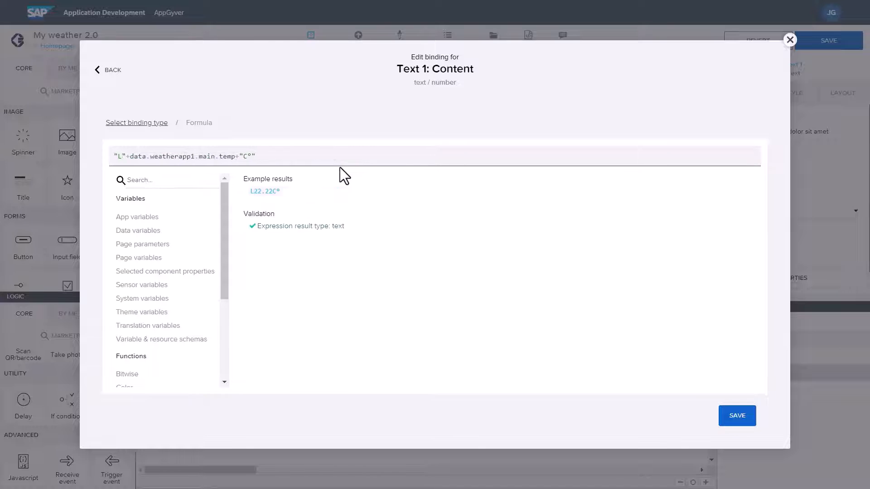
key(BackSpace)
text(Temperatur:)
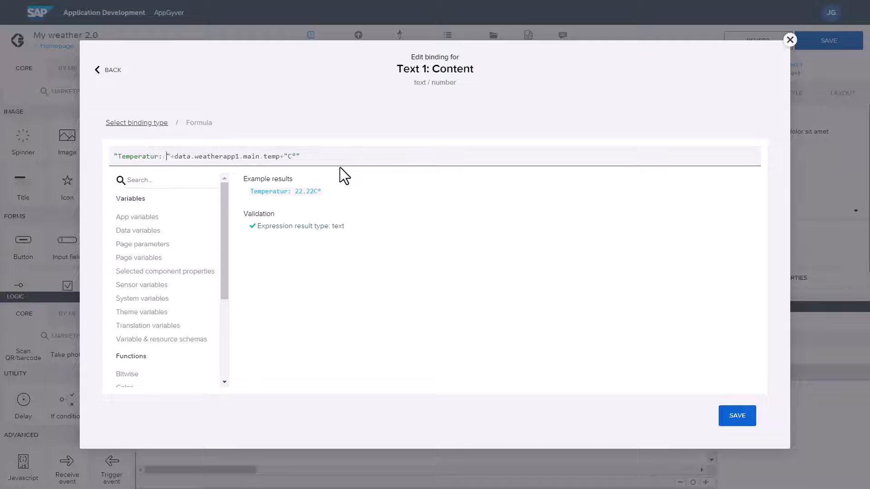
click(737, 415)
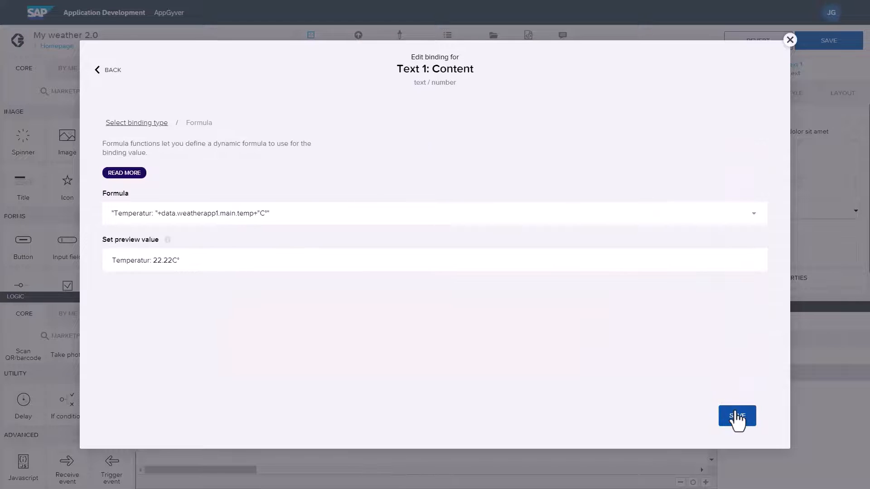
click(737, 415)
click(829, 41)
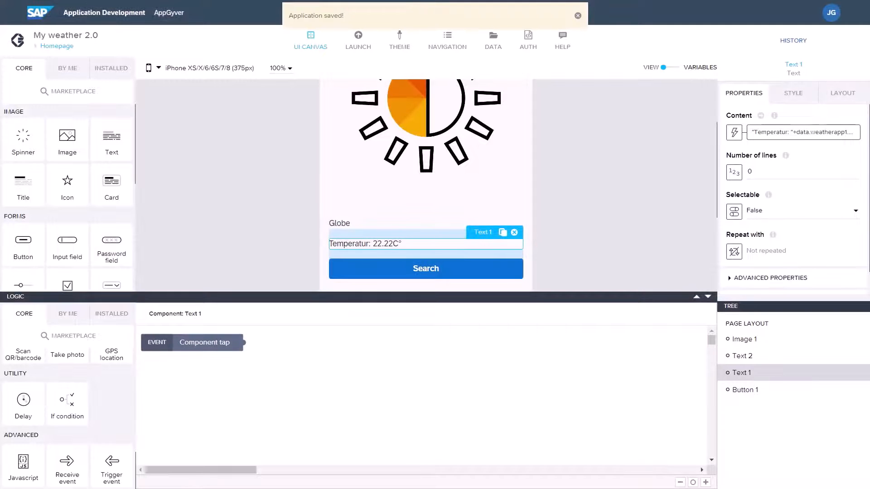
- Add an Open page logic node to the Homepage's Search button and connect it to the Component tap event
click(386, 223)
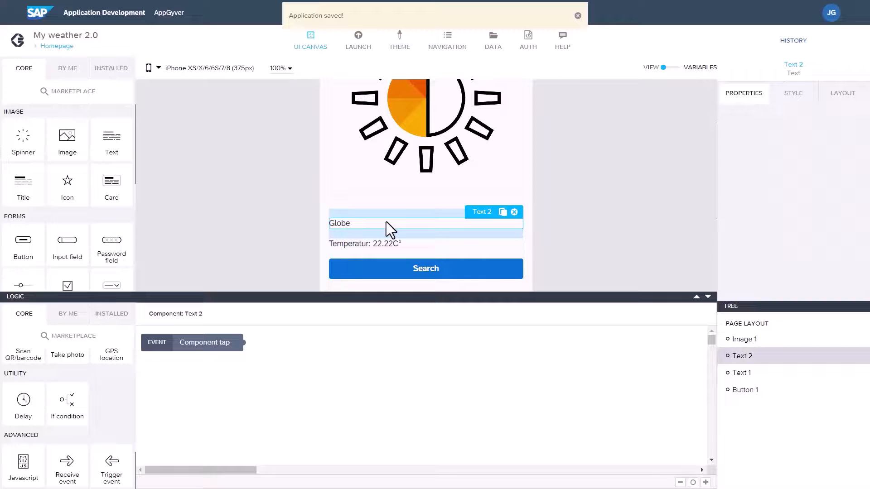
click(402, 266)
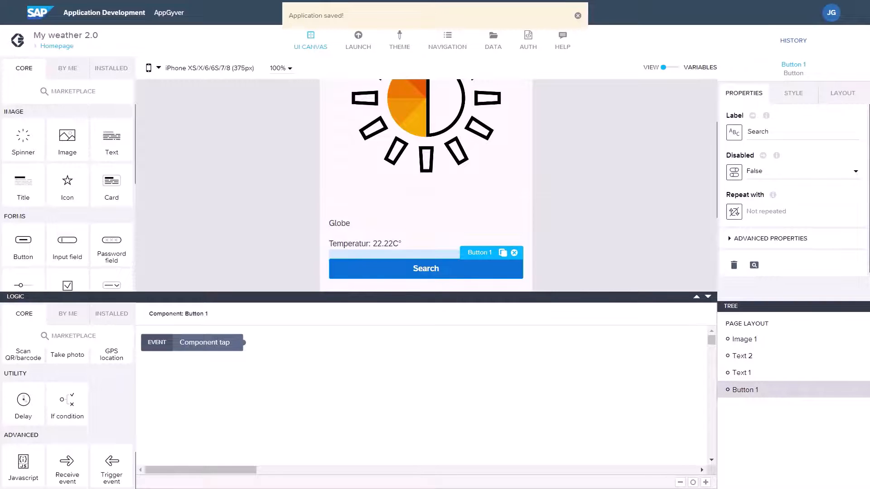
scroll(159, 272, down, 1)
scroll(109, 376, up, 2)
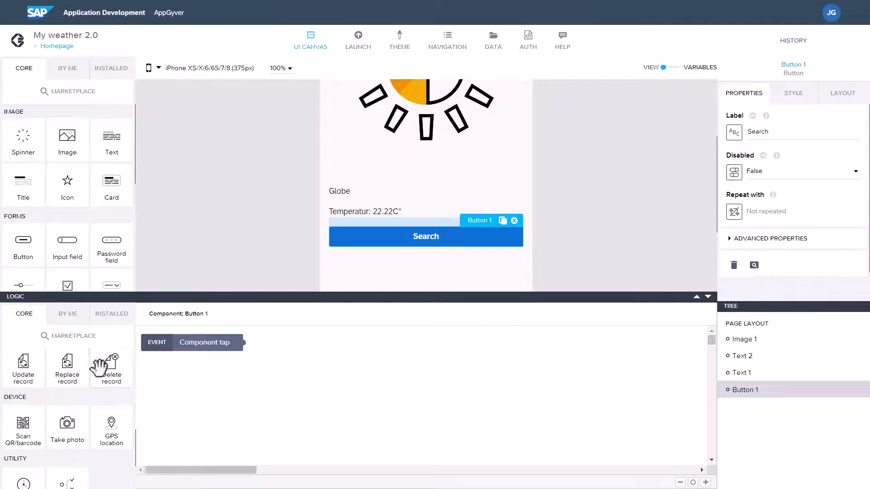
scroll(100, 365, up, 5)
scroll(93, 230, down, 4)
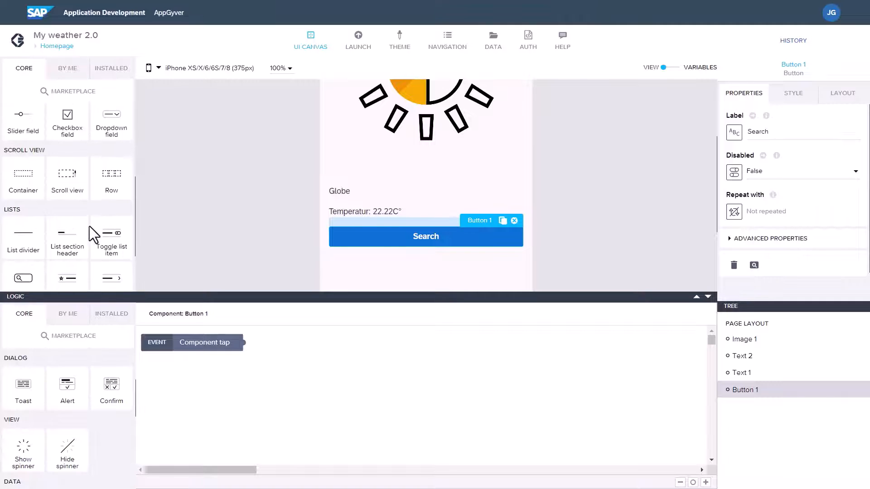
scroll(88, 229, up, 5)
scroll(55, 204, down, 2)
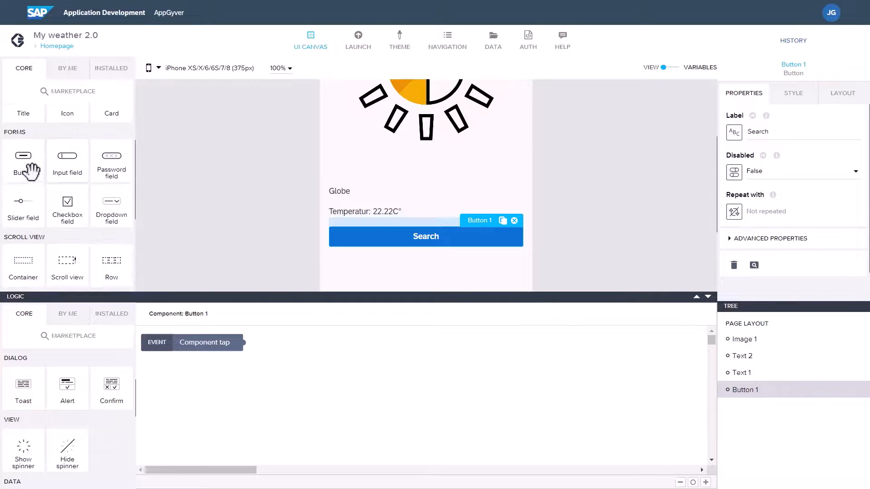
scroll(90, 376, up, 3)
drag(25, 384, 351, 374)
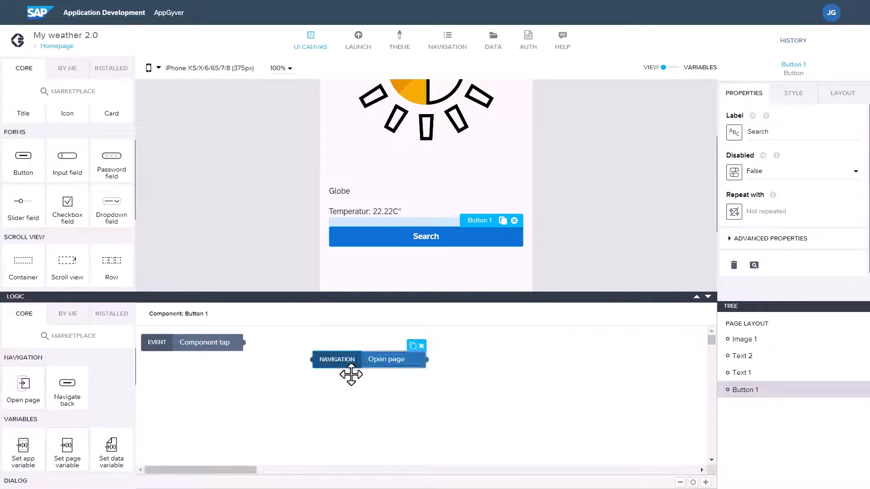
drag(243, 342, 311, 360)
drag(383, 359, 349, 343)
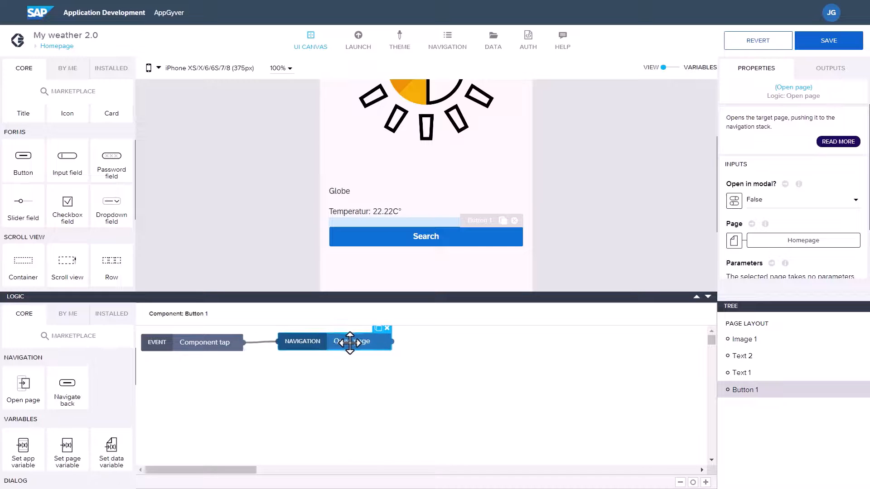
- Set the Open page node's target page to Searchpage and save the app
click(734, 240)
click(408, 192)
click(408, 218)
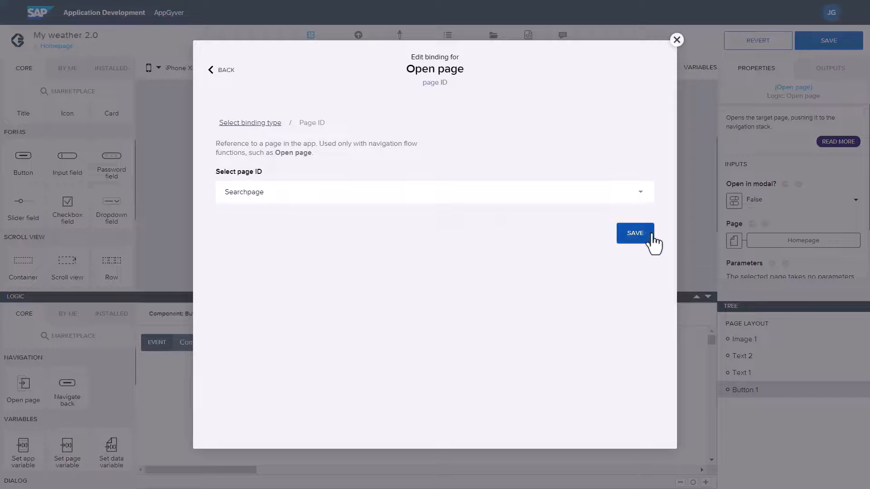
click(635, 233)
click(830, 41)
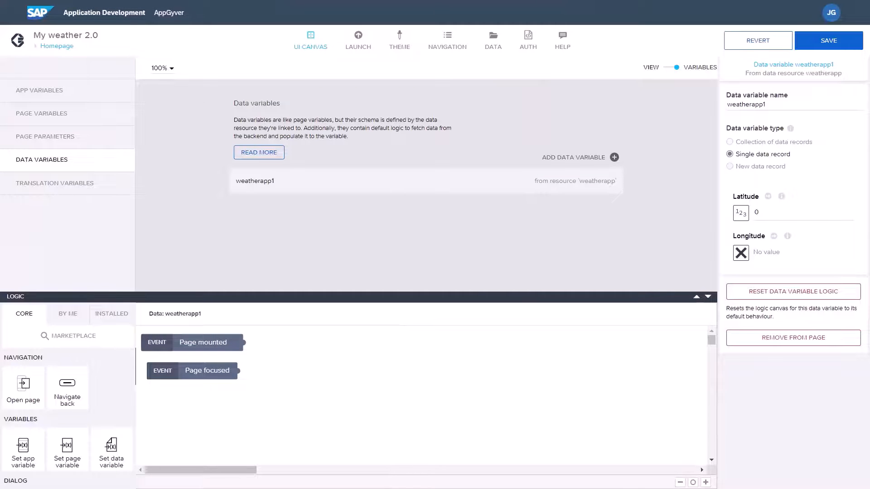
- Add a GPS location node to the weatherapp1 data variable logic and connect it to the Page focused event
scroll(108, 399, down, 5)
drag(109, 403, 308, 373)
drag(239, 371, 310, 370)
- Add a Get record node after GPS location and bind its Latitude to the GPS location node's latitude output
scroll(83, 407, up, 3)
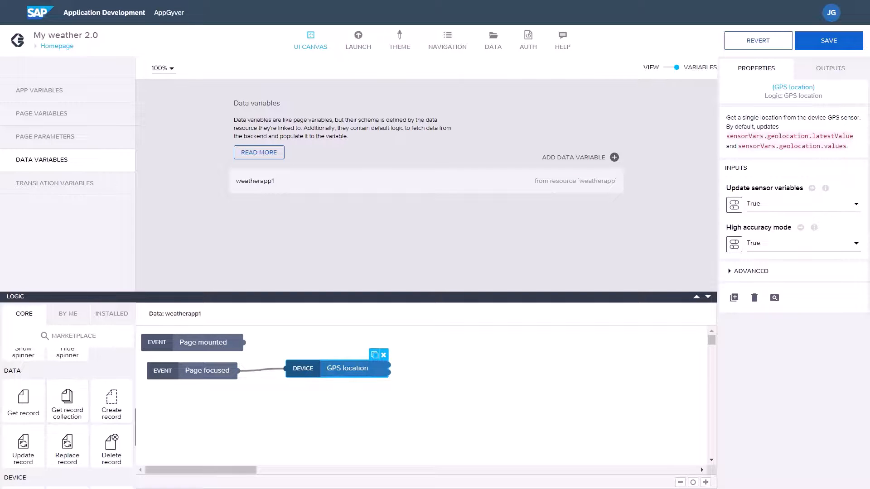
drag(21, 397, 516, 365)
mouse_move(390, 365)
mouse_down()
mouse_move(469, 365)
mouse_move(439, 373)
mouse_up()
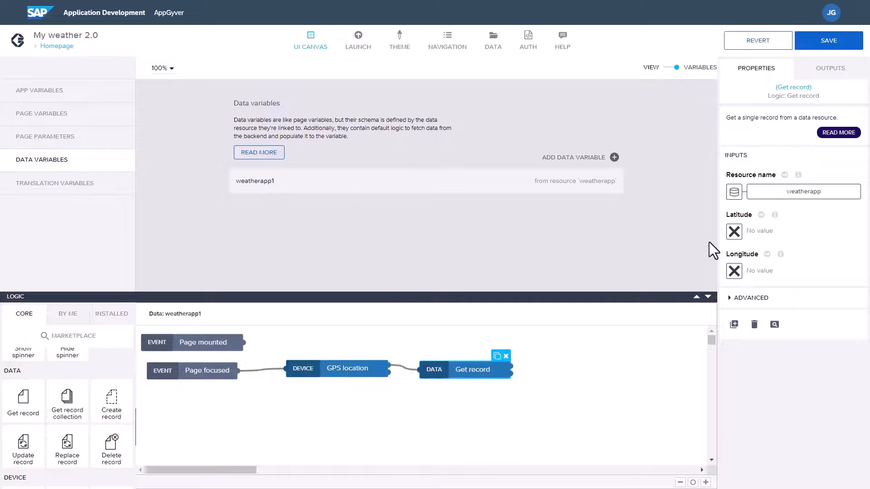
click(734, 232)
click(572, 257)
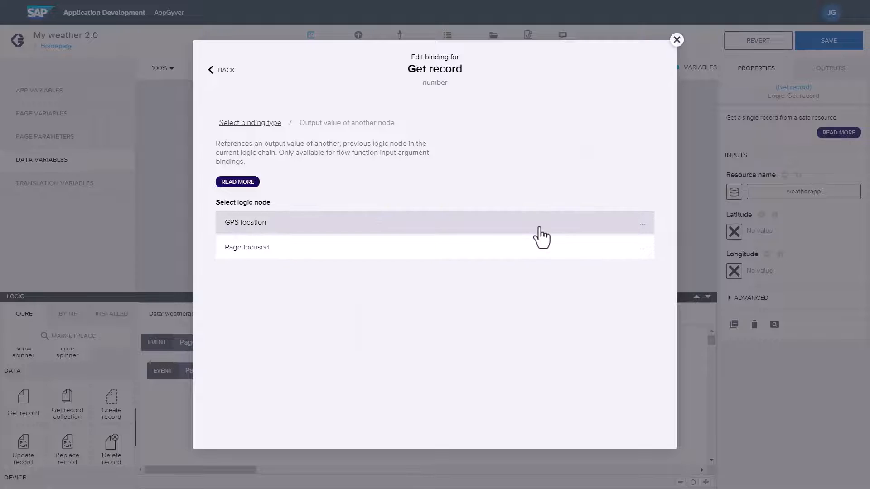
click(285, 224)
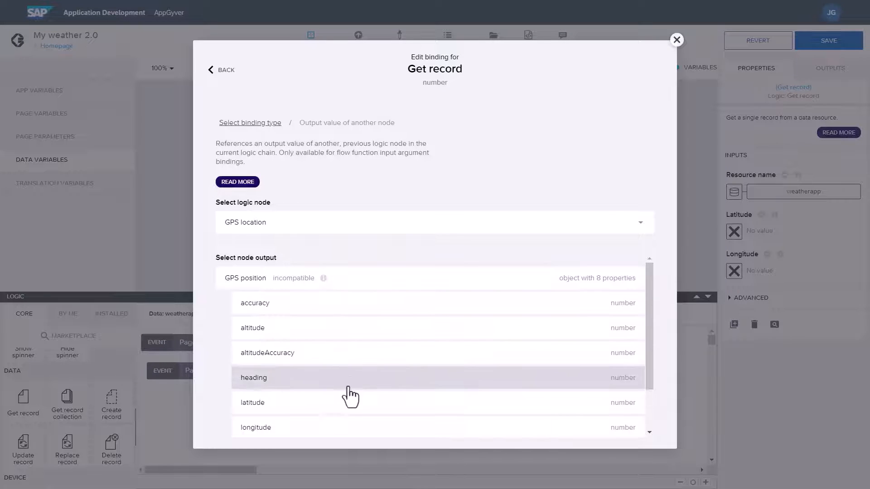
click(356, 402)
click(627, 323)
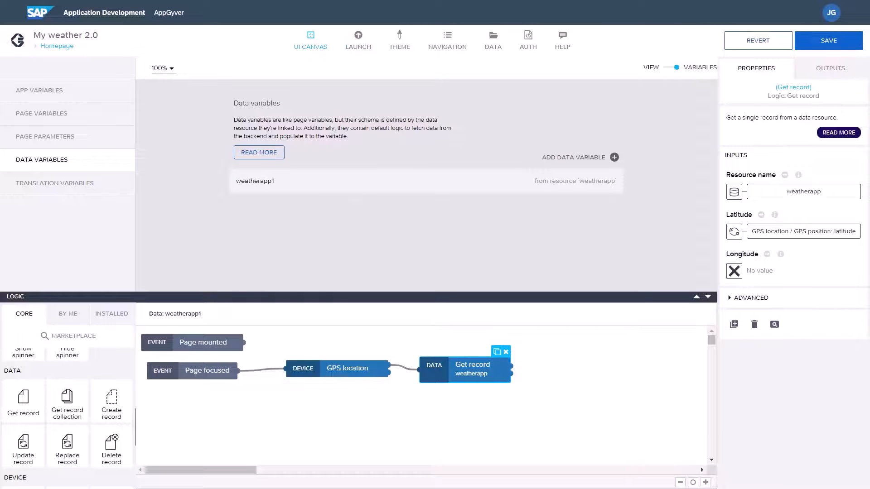
- Bind the Get record node's Longitude to the GPS location node's longitude output
scroll(113, 431, down, 3)
scroll(113, 430, up, 5)
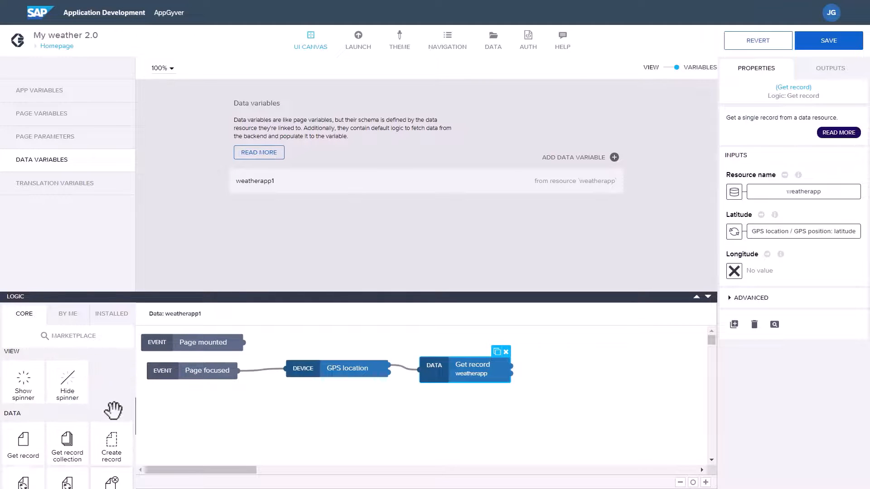
click(735, 272)
click(554, 265)
click(388, 224)
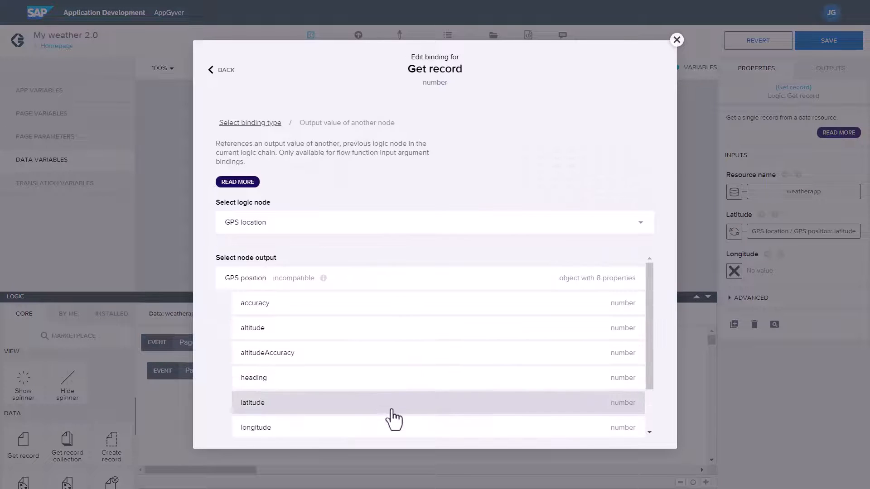
click(388, 425)
click(637, 323)
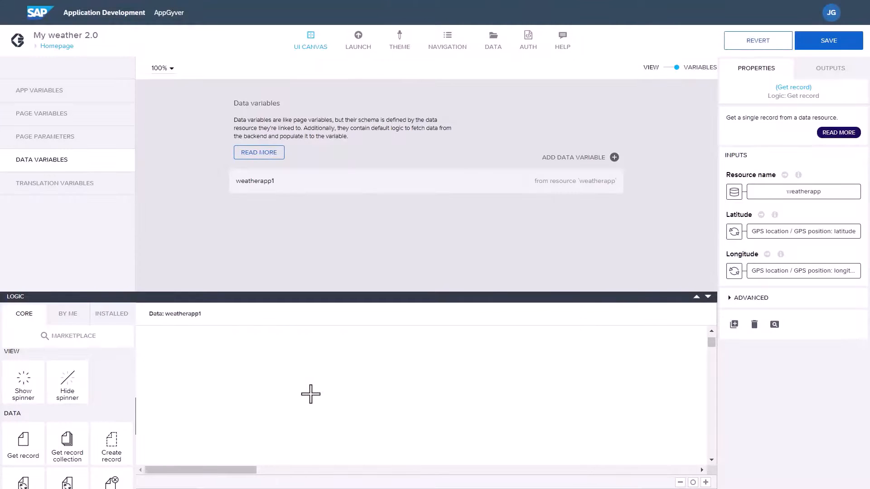
- Add a Set data variable node and connect it to the first output of the Get record node
scroll(115, 403, down, 1)
scroll(111, 421, up, 5)
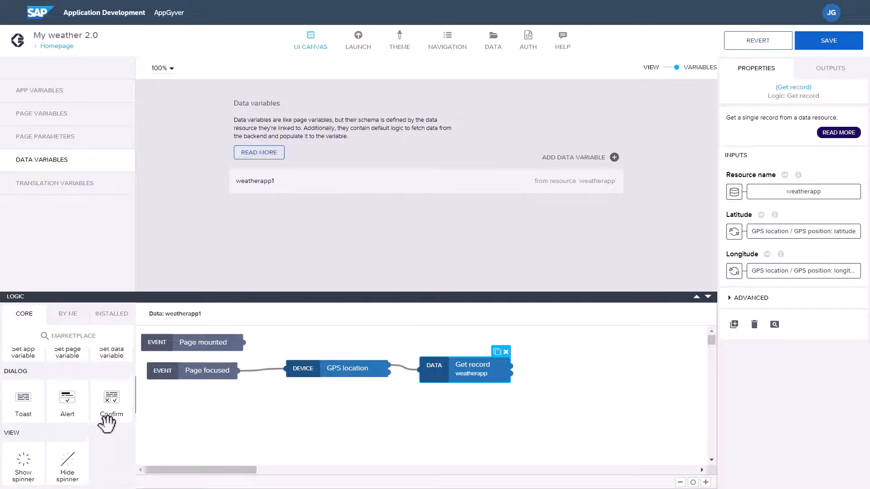
drag(106, 442, 618, 368)
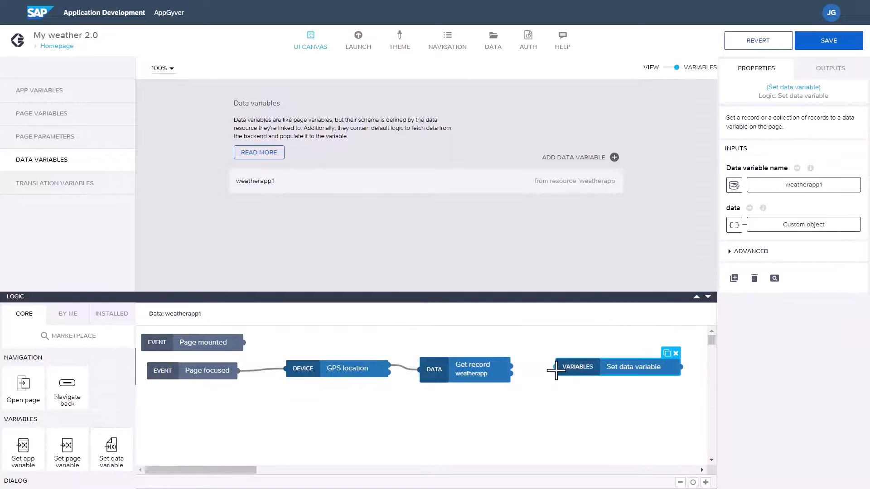
drag(555, 367, 515, 367)
drag(625, 369, 607, 369)
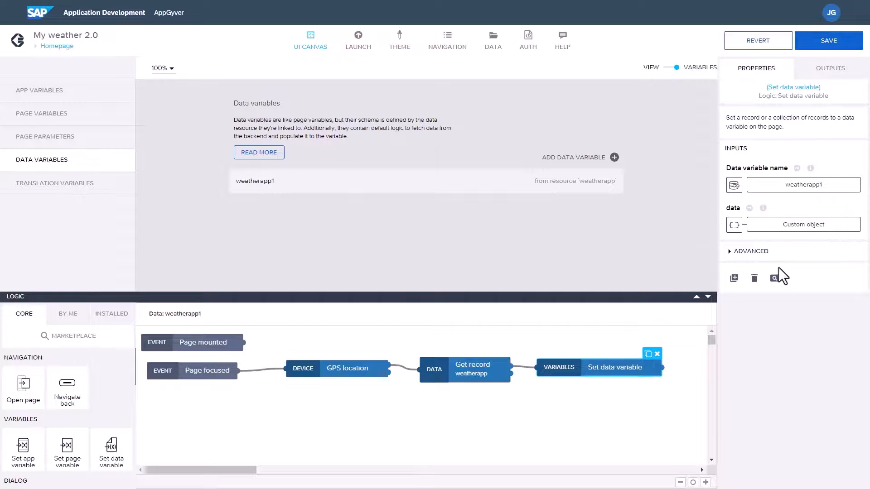
- Open the Set data variable node's data binding and choose Output value of another node as the binding type
click(803, 227)
click(677, 40)
click(735, 226)
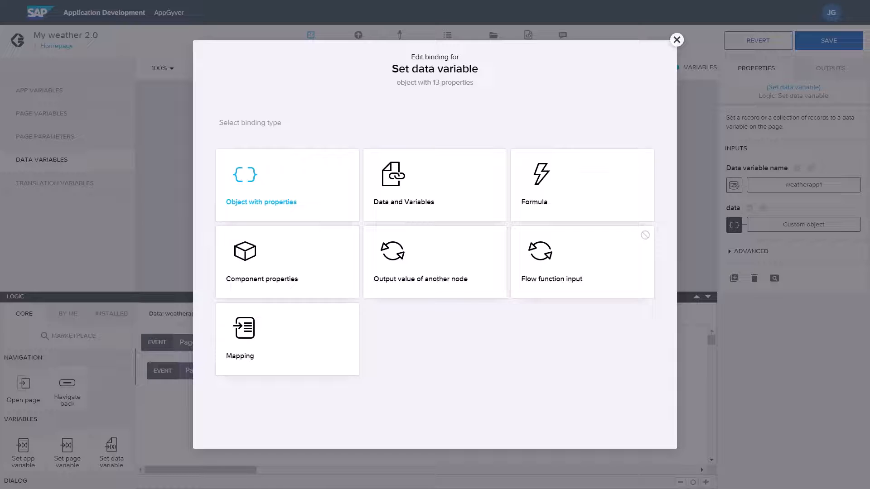
click(426, 290)
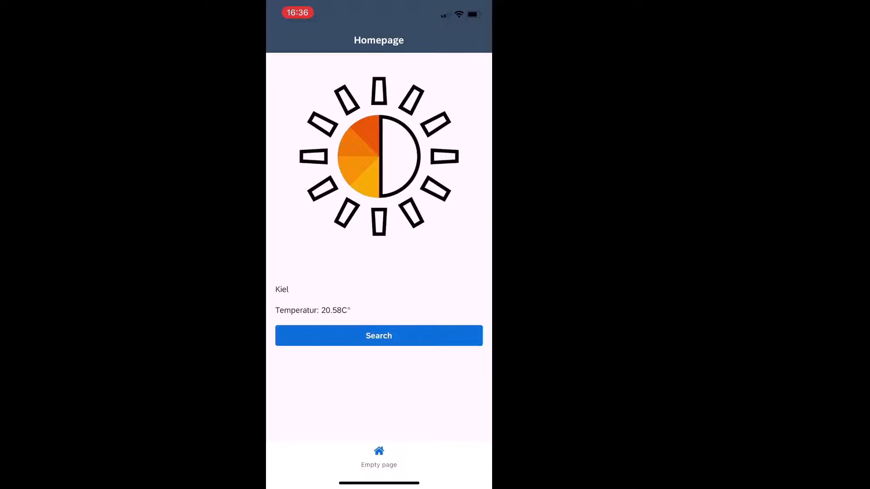
- In the phone preview, open the Searchpage from the Homepage, enter Berlin as the location and run the search
click(378, 310)
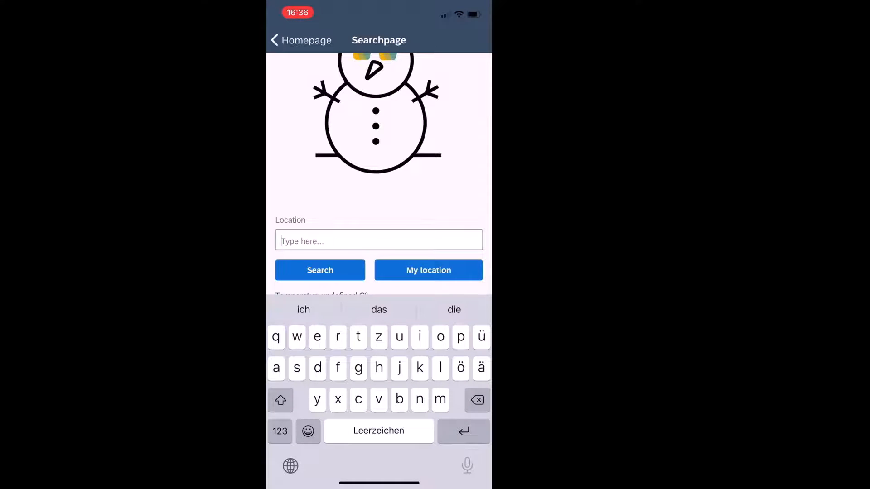
click(281, 400)
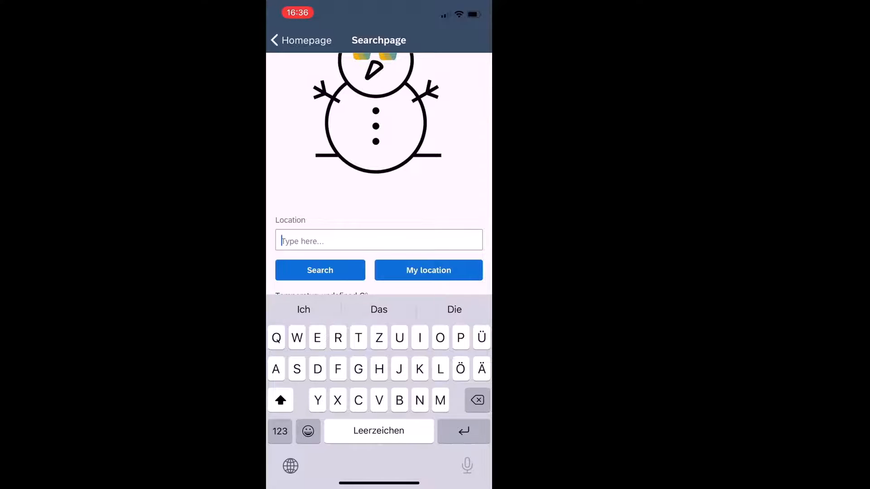
text(Berlin)
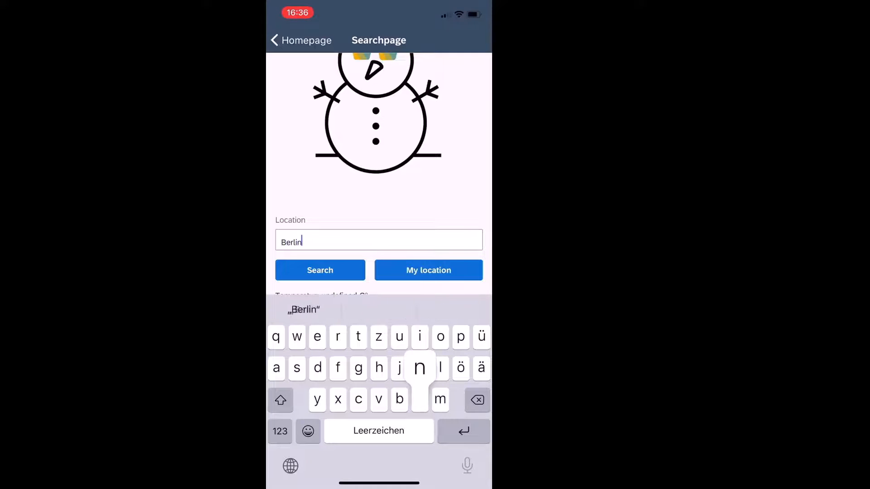
click(319, 270)
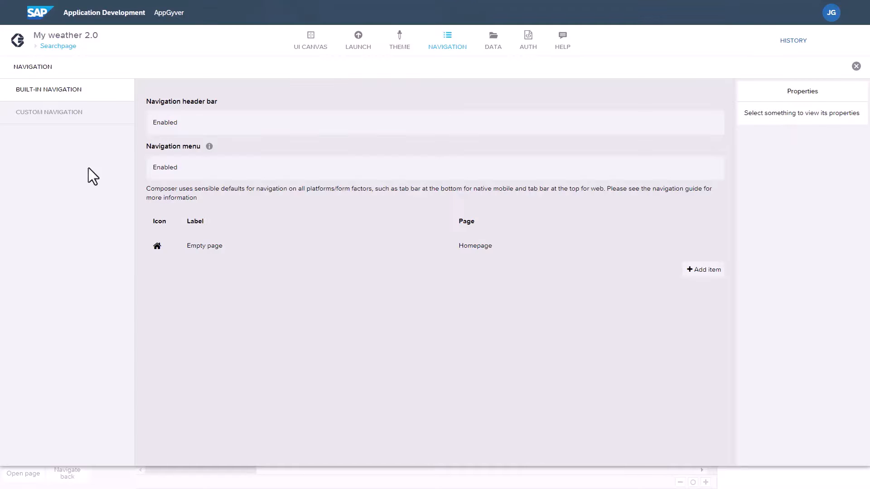
- Disable the built-in navigation header bar and save the app
click(252, 129)
click(816, 131)
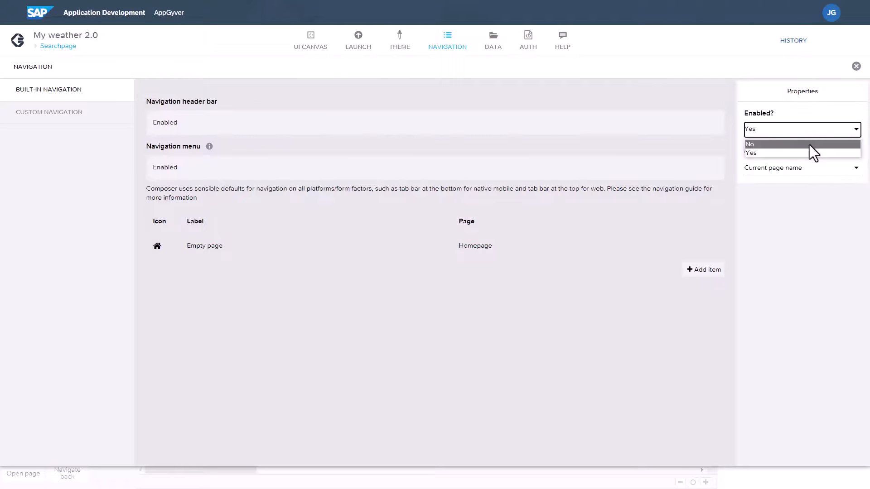
click(809, 144)
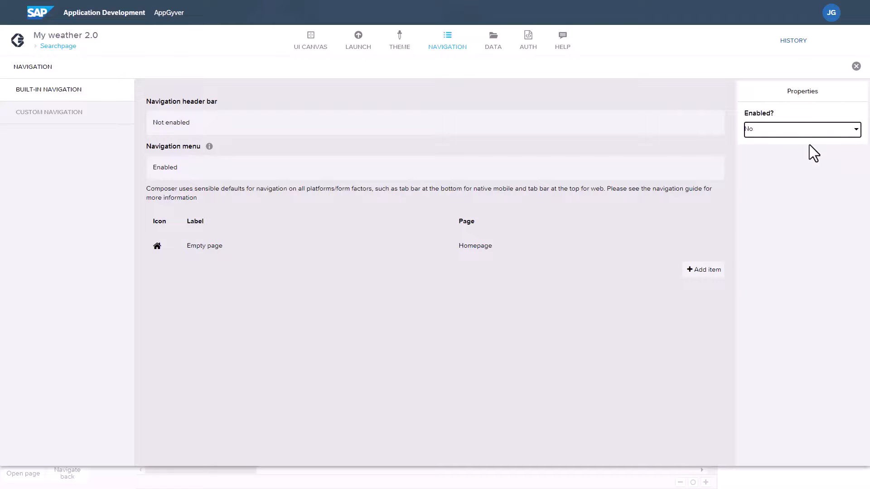
click(539, 173)
click(828, 43)
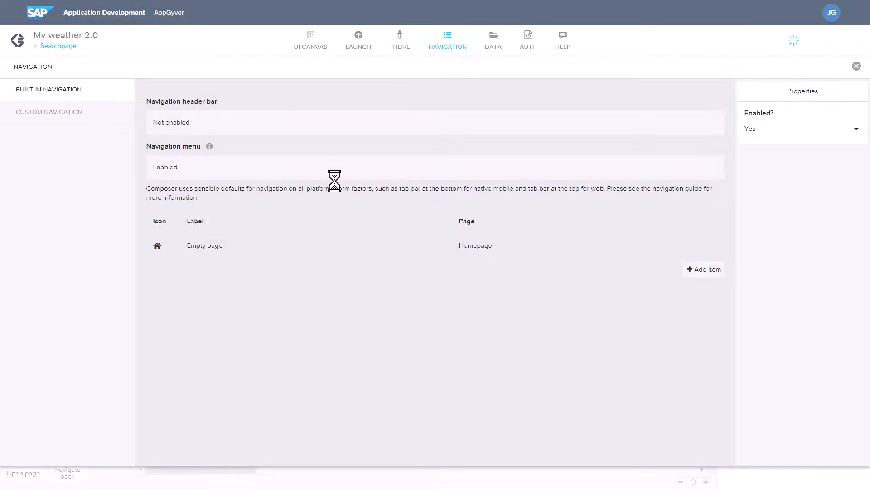
- Disable the built-in navigation menu and save the app
click(778, 131)
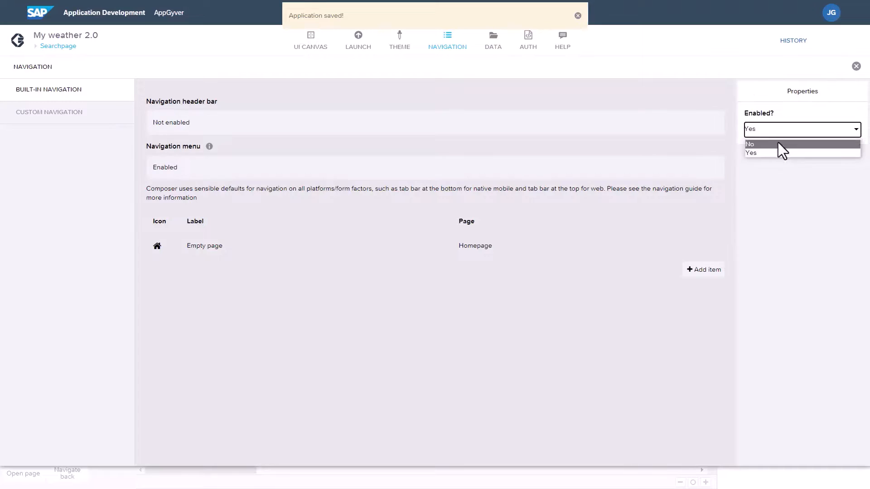
click(778, 144)
click(814, 46)
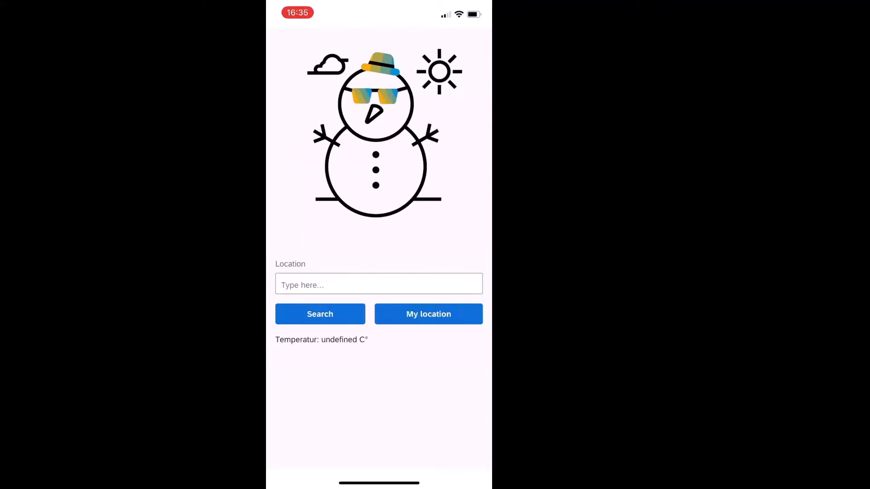
- In the phone preview, search the Searchpage for Berlin and return to the Homepage through My location
click(378, 284)
text(Berlin)
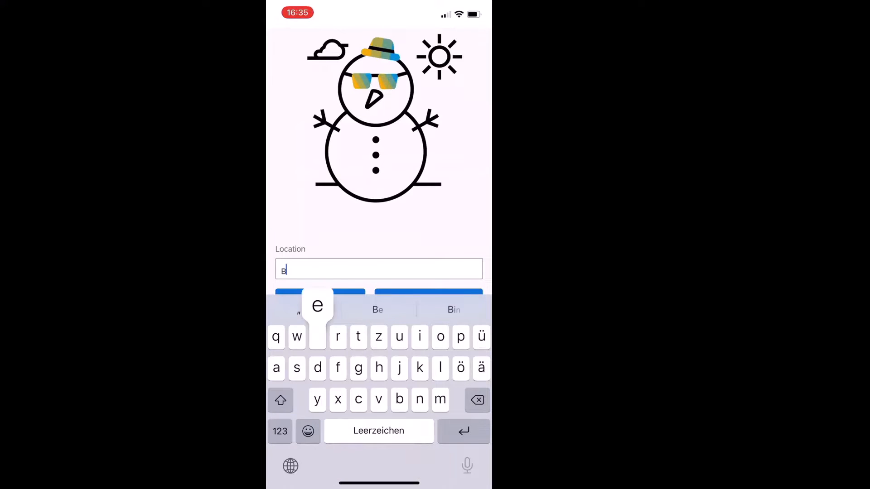
key(Return)
click(320, 313)
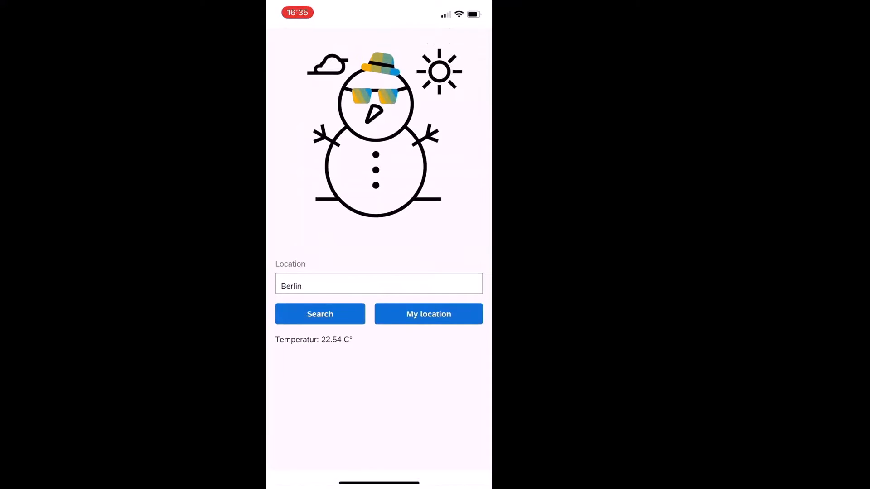
click(429, 314)
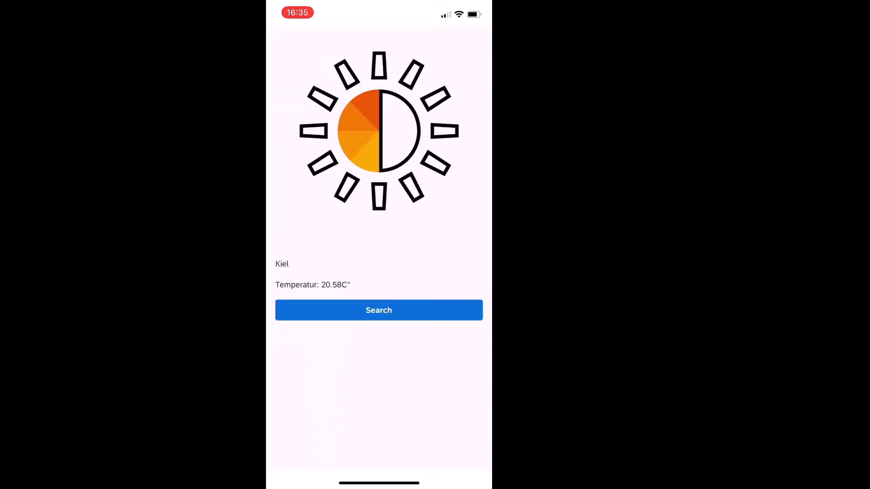